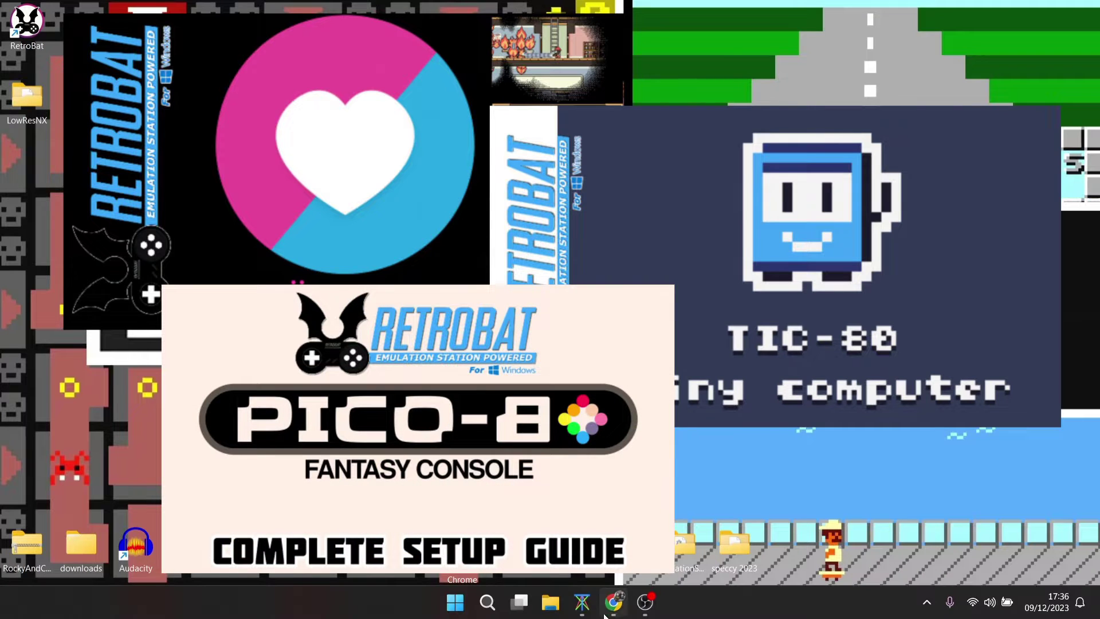
Switch to Chrome and look over the LowRes NX home page, the itch.io games tagged lowres-nx and the LowRes NX Programs page
{"action": "left_click", "coordinate": [611, 603]}
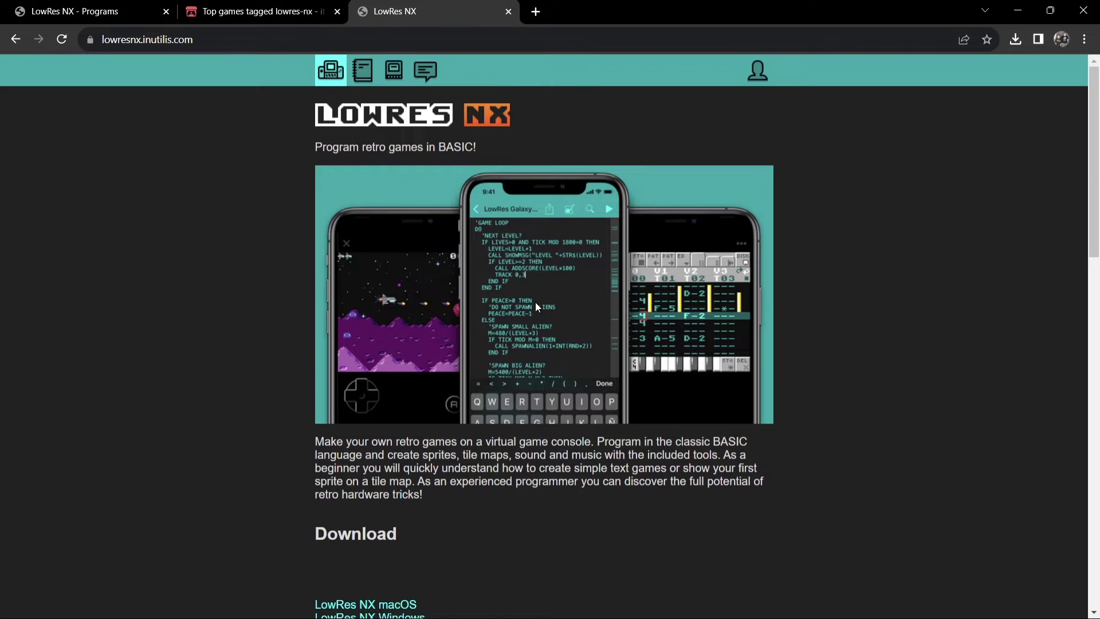
{"action": "left_click", "coordinate": [259, 9]}
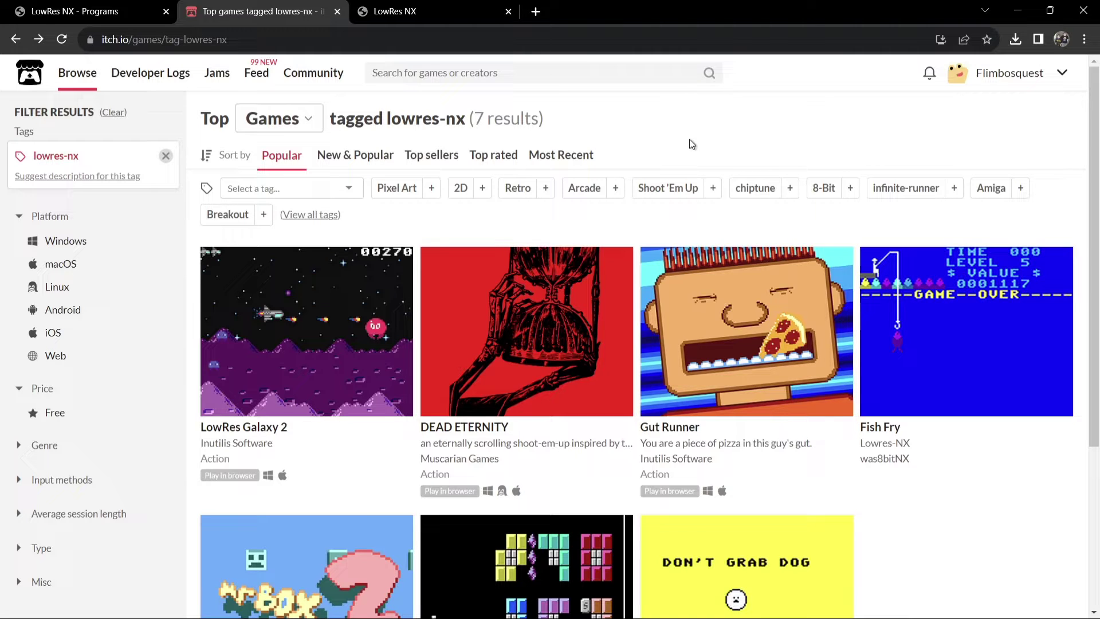
{"action": "left_click", "coordinate": [24, 5]}
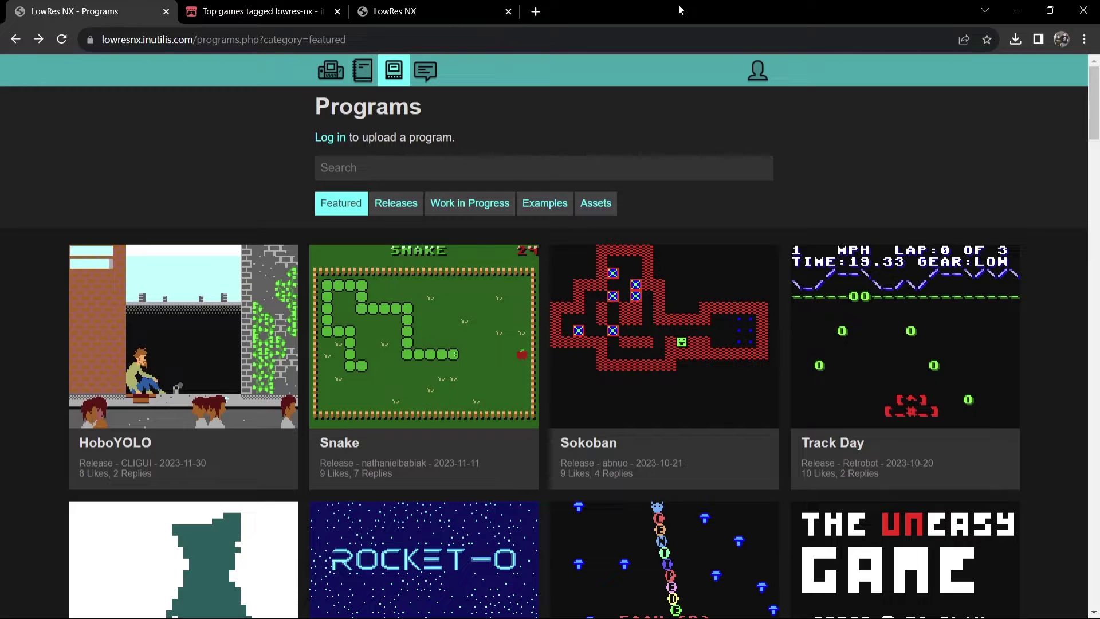
Open the Snake program's page, look at its snake.nx download link, and minimize the browser
{"action": "left_click", "coordinate": [418, 356]}
{"action": "scroll", "coordinate": [1097, 152], "scroll_direction": "down", "scroll_amount": 3}
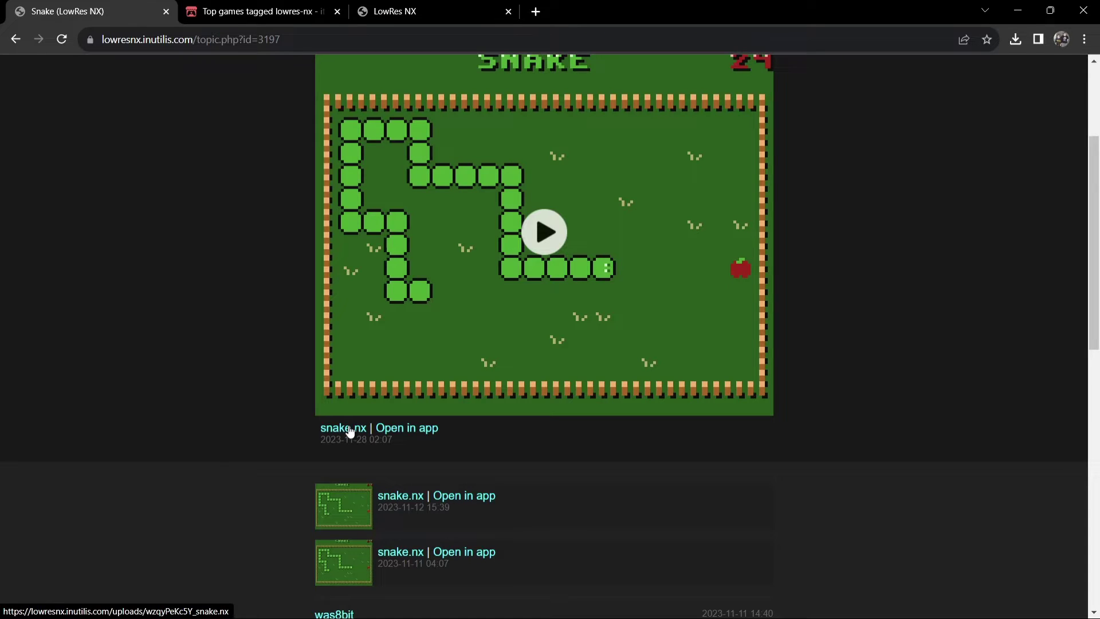
{"action": "scroll", "coordinate": [1097, 217], "scroll_direction": "up", "scroll_amount": 1}
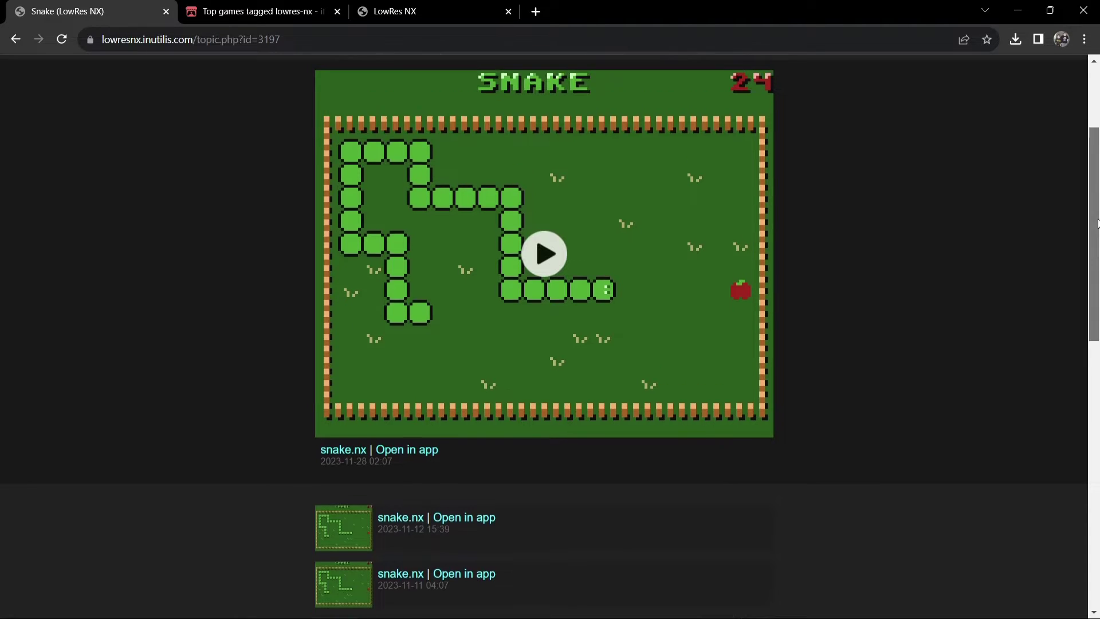
{"action": "left_click_drag", "start_coordinate": [1098, 218], "coordinate": [1098, 221]}
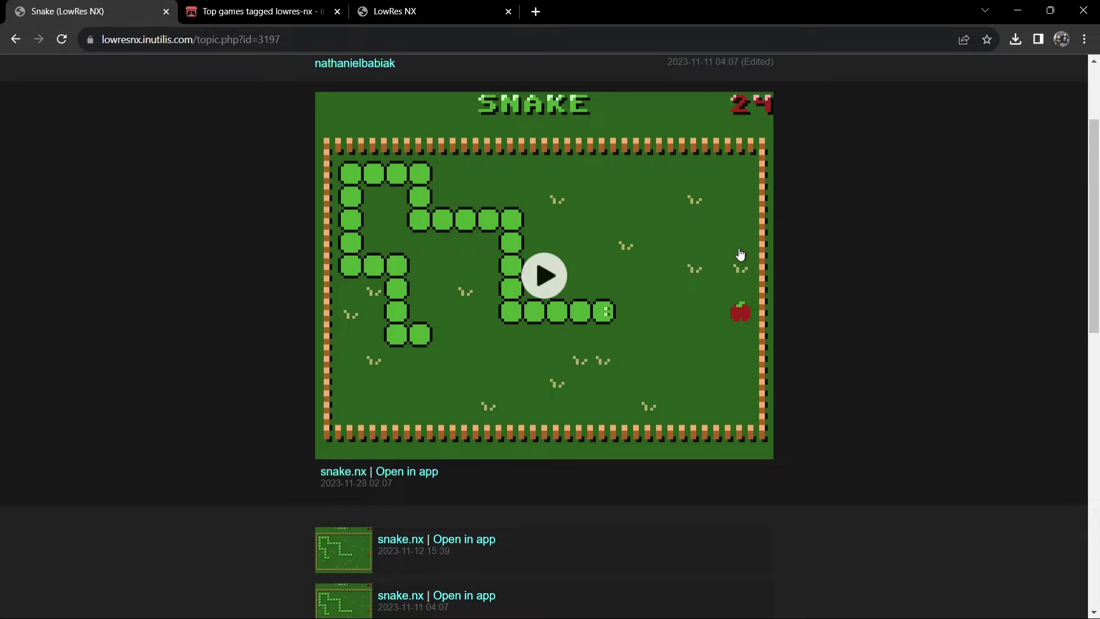
{"action": "left_click", "coordinate": [1020, 8]}
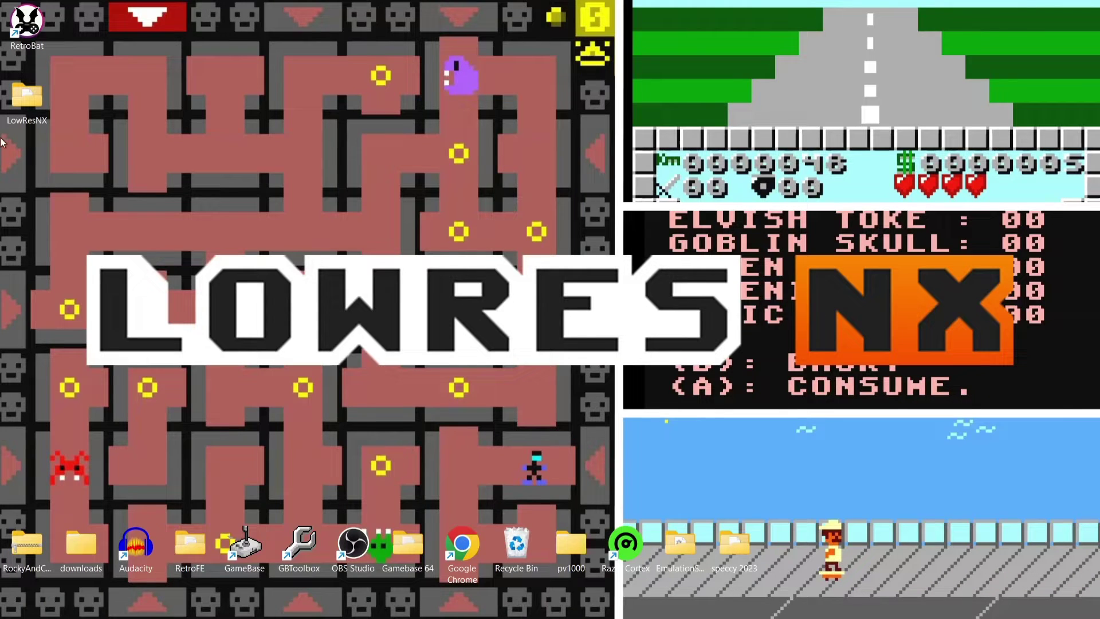
Open the RetroBat installation folder from its desktop shortcut and launch BatGui.exe to bring up the System List
{"action": "right_click", "coordinate": [27, 23]}
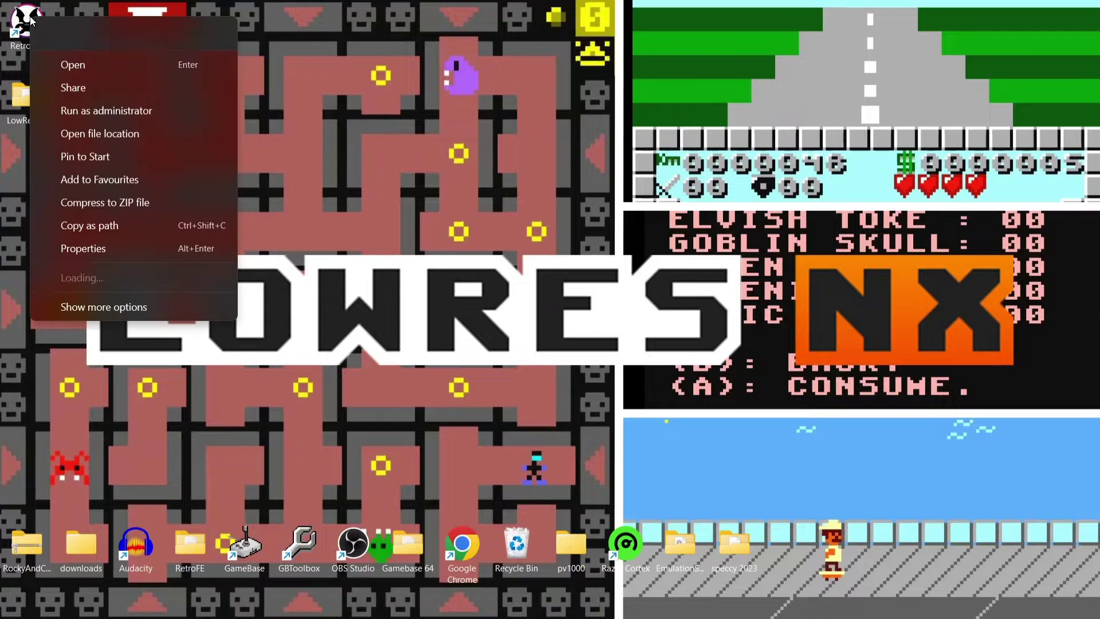
{"action": "left_click", "coordinate": [89, 127]}
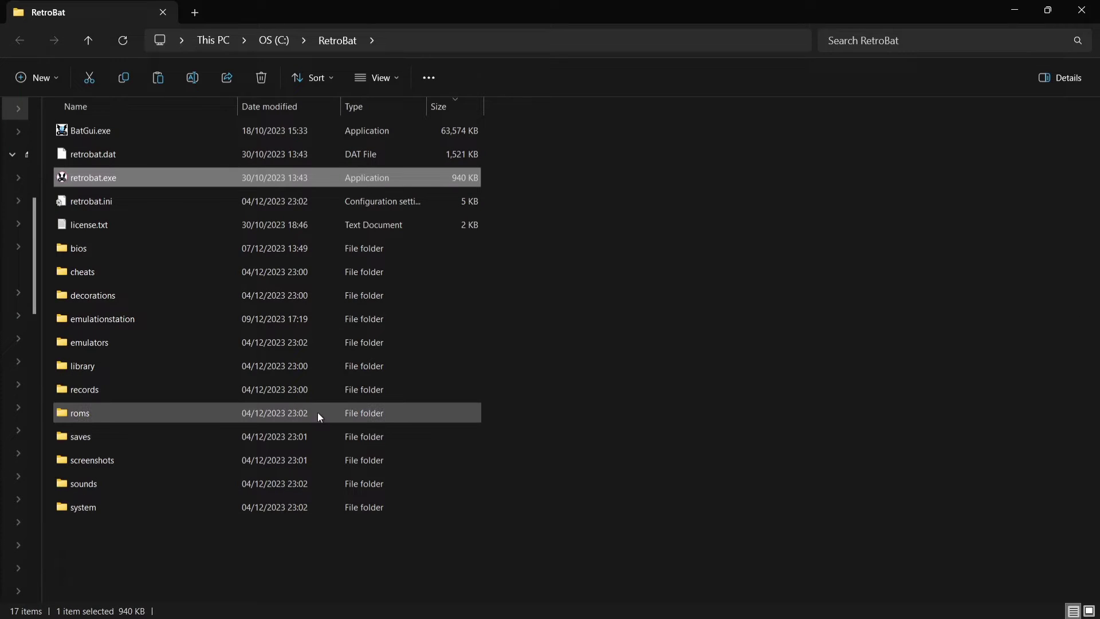
{"action": "double_click", "coordinate": [182, 126]}
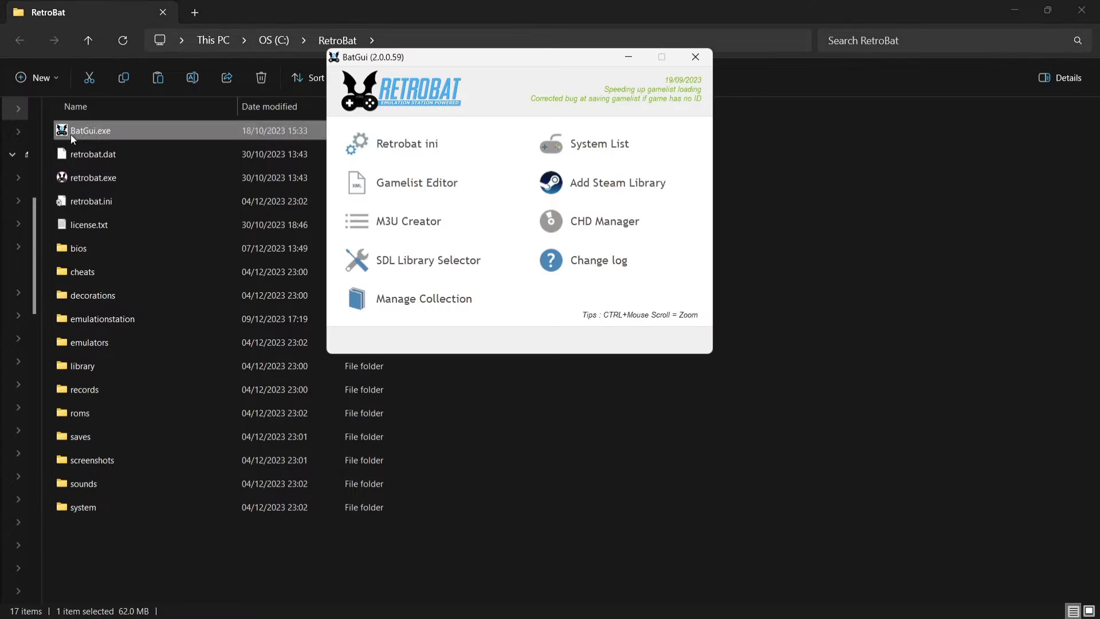
{"action": "left_click", "coordinate": [612, 149]}
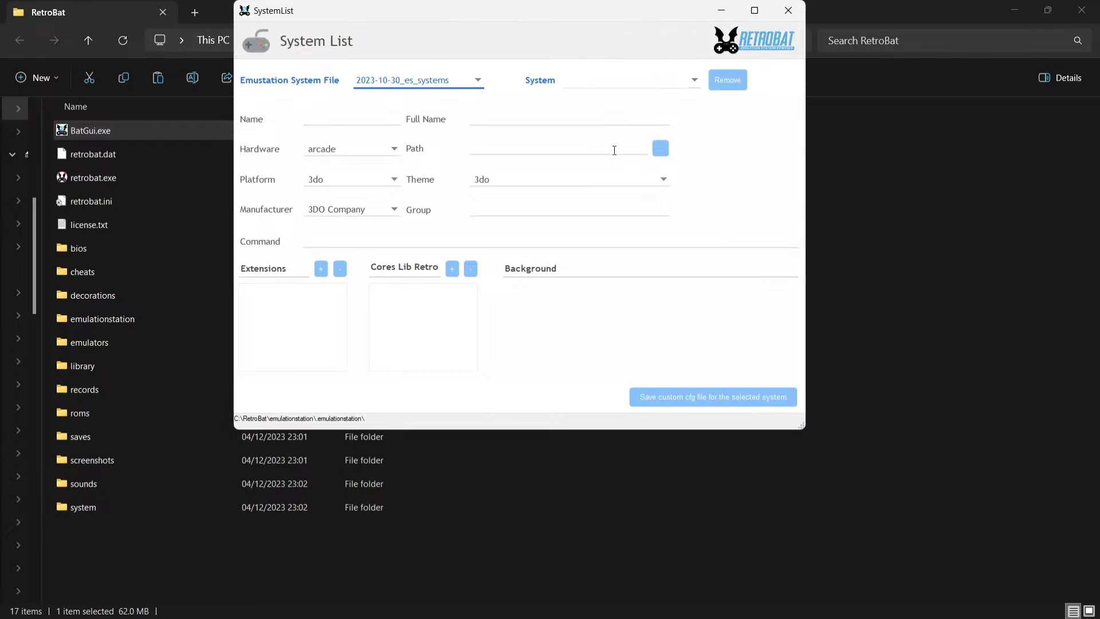
Look up the lowresnx system's ROM path, file extension and core, and close BatGui
{"action": "left_click", "coordinate": [662, 80]}
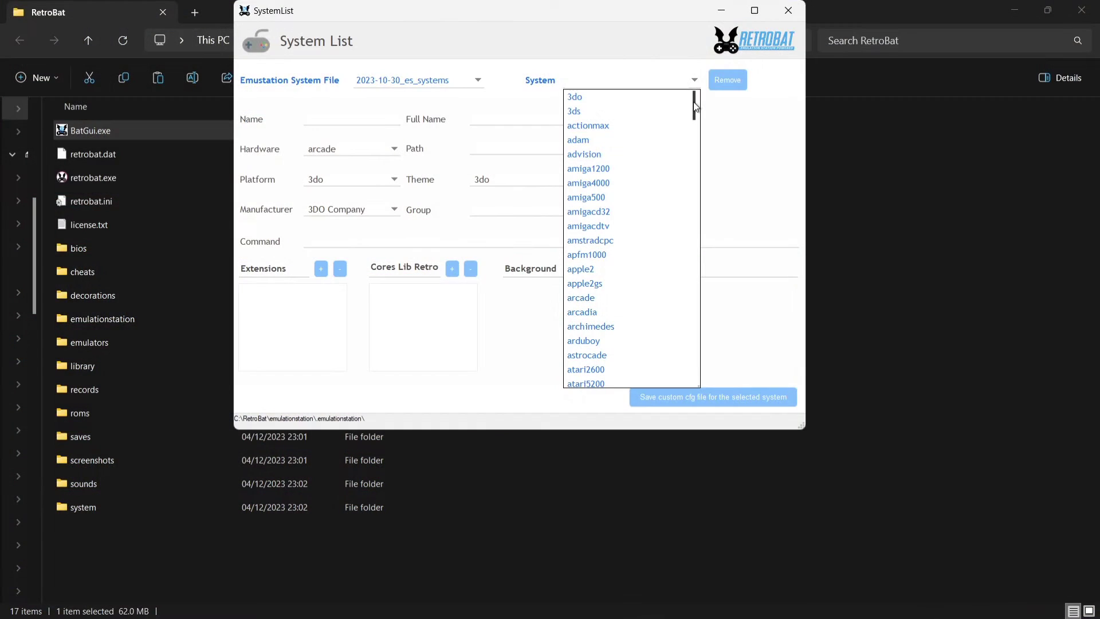
{"action": "left_click_drag", "start_coordinate": [695, 106], "coordinate": [697, 216]}
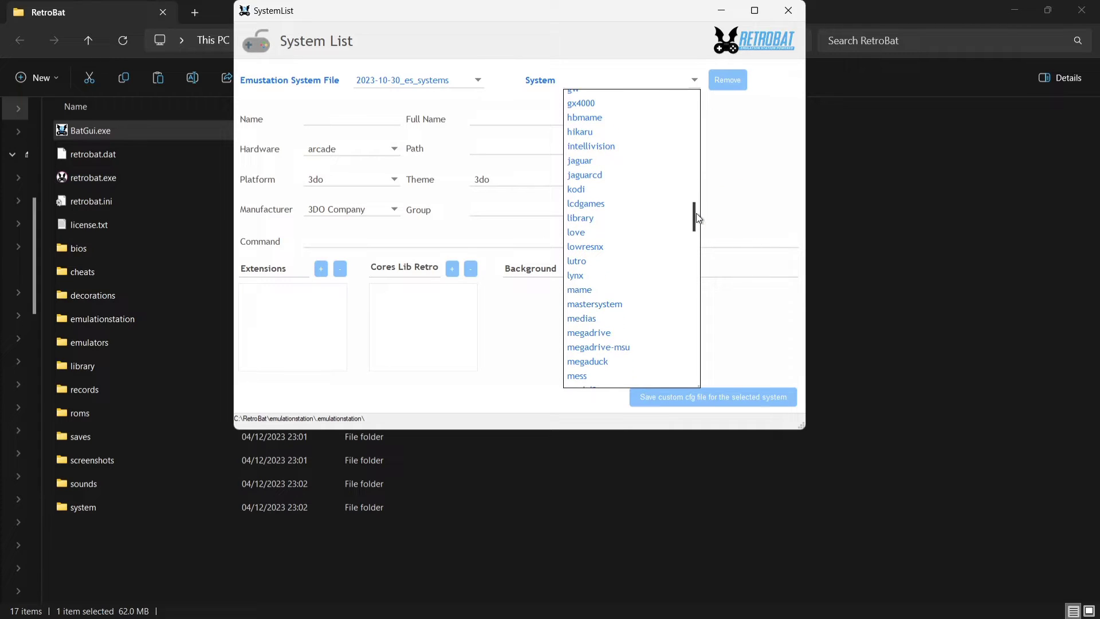
{"action": "left_click", "coordinate": [603, 247]}
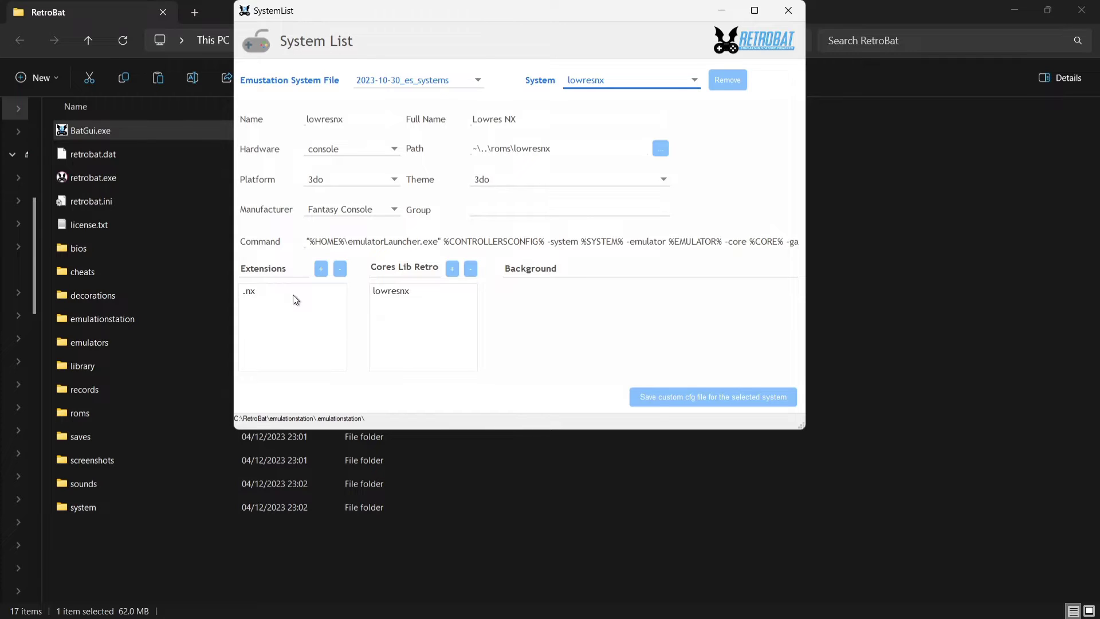
{"action": "left_click", "coordinate": [422, 293]}
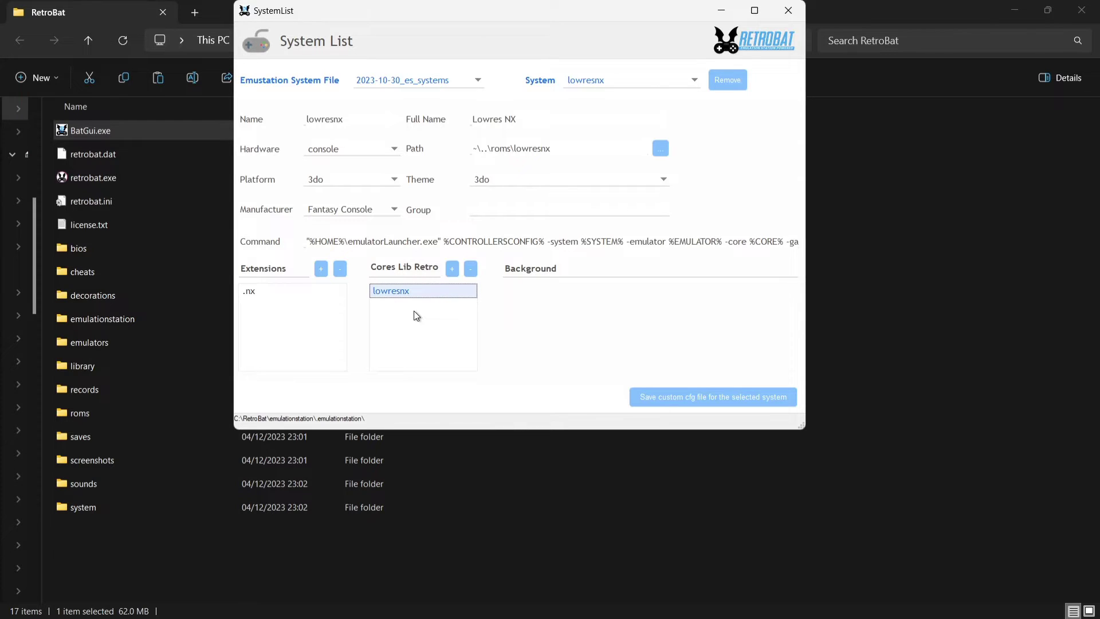
{"action": "left_click", "coordinate": [788, 11]}
{"action": "left_click", "coordinate": [696, 59]}
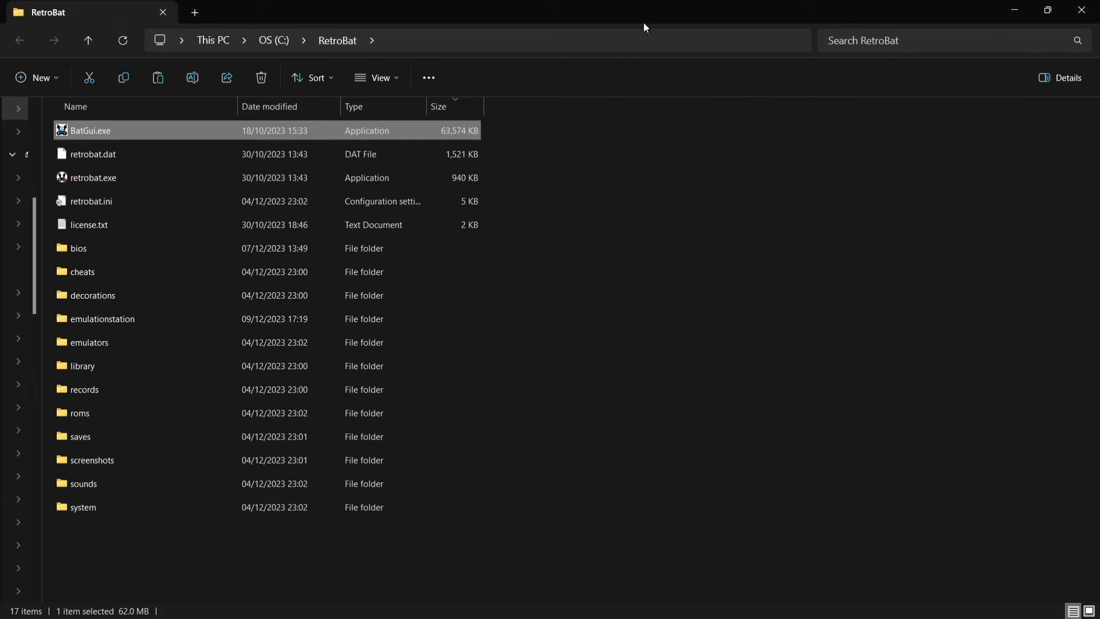
Restore the RetroBat folder window to a smaller size, open roms\lowresnx, and move the window aside to reveal the desktop's LowResNX folder
{"action": "double_click", "coordinate": [552, 5]}
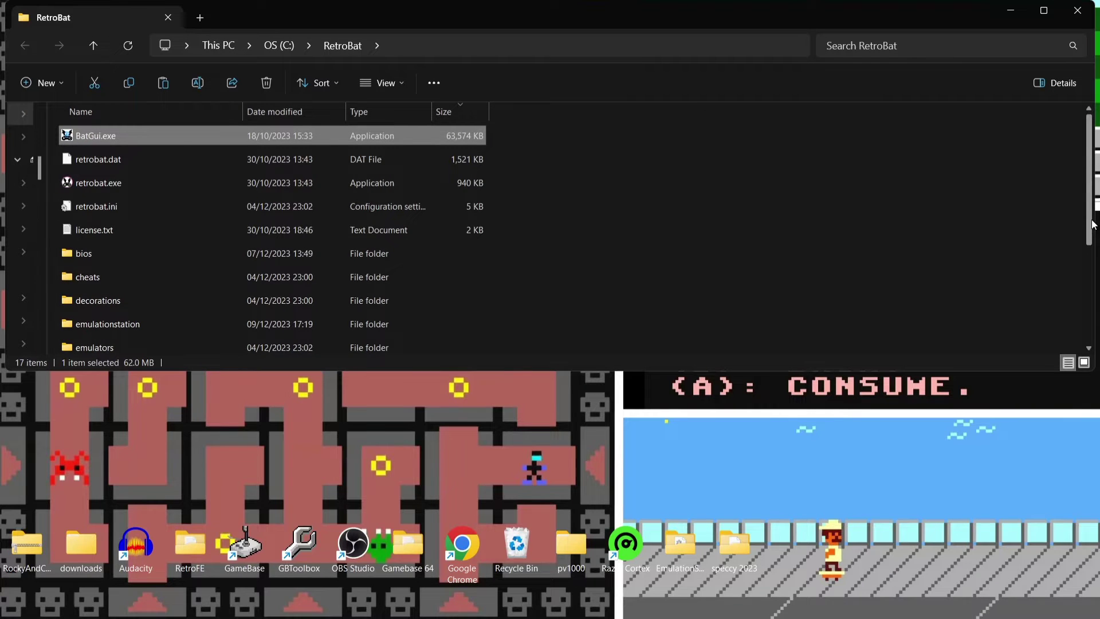
{"action": "scroll", "coordinate": [550, 241], "scroll_direction": "down", "scroll_amount": 3}
{"action": "double_click", "coordinate": [252, 298]}
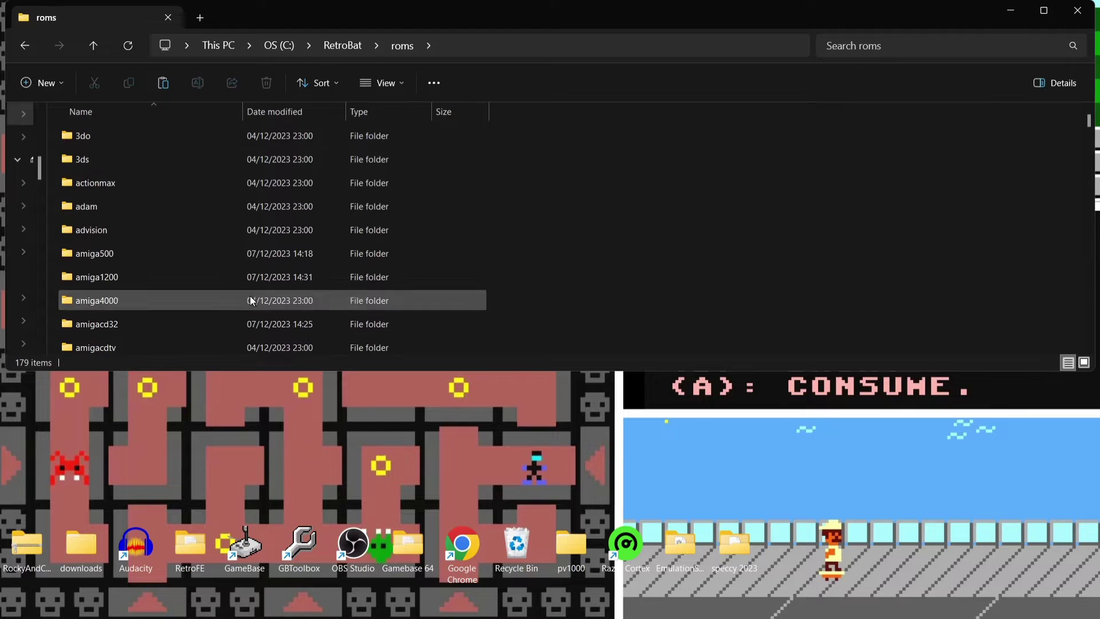
{"action": "left_click_drag", "start_coordinate": [1089, 124], "coordinate": [1093, 239]}
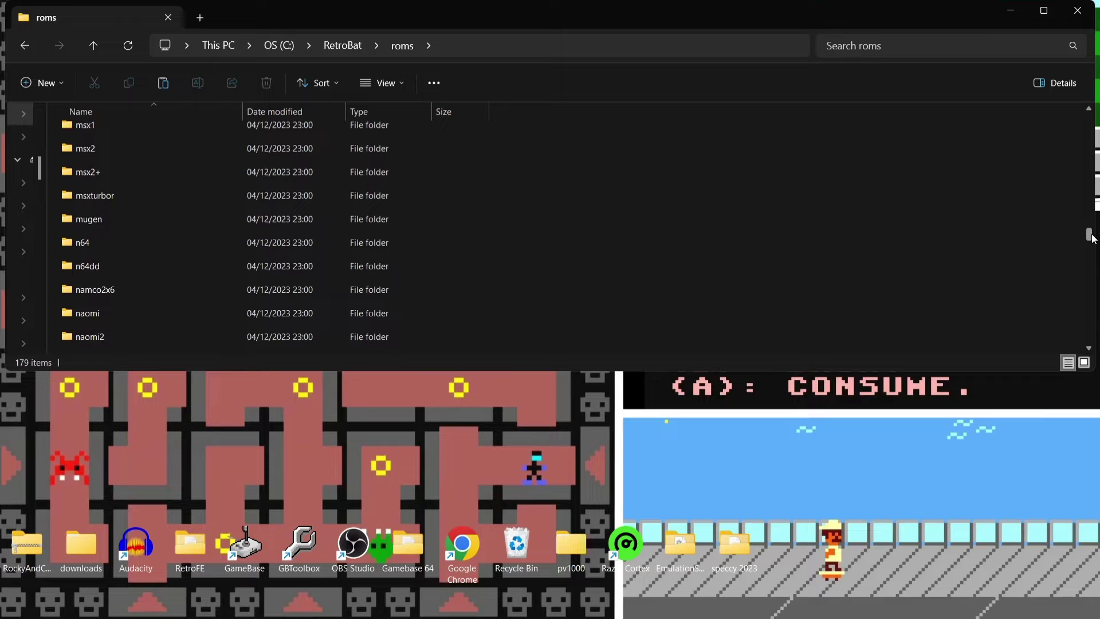
{"action": "mouse_move", "coordinate": [1093, 238]}
{"action": "left_mouse_down"}
{"action": "mouse_move", "coordinate": [1091, 249]}
{"action": "mouse_move", "coordinate": [1096, 223]}
{"action": "left_mouse_up"}
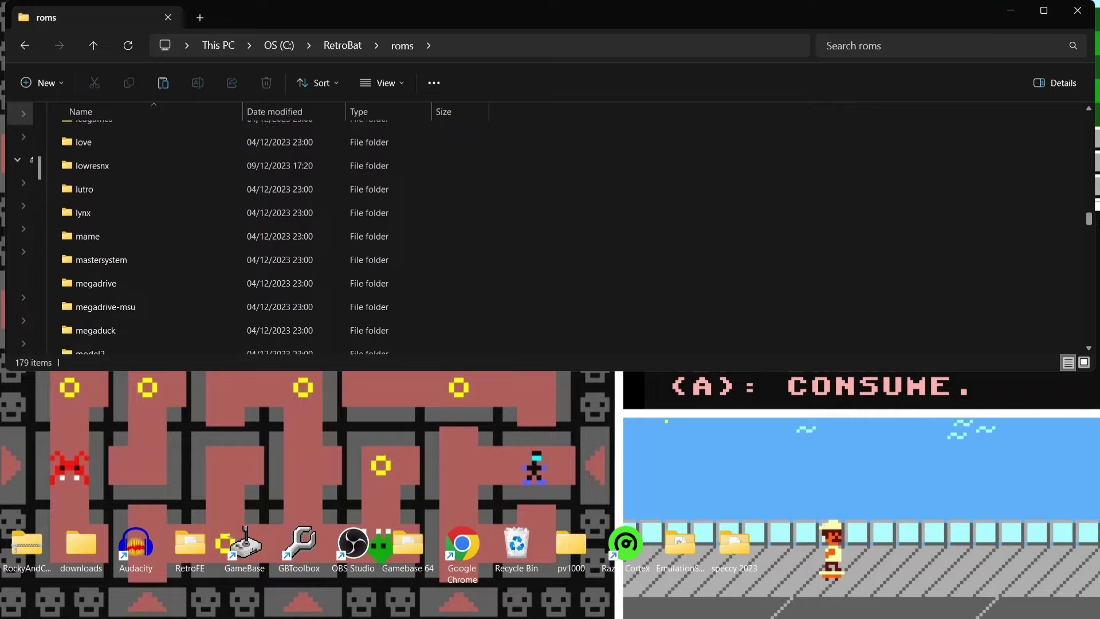
{"action": "double_click", "coordinate": [198, 176]}
{"action": "left_click_drag", "start_coordinate": [704, 49], "coordinate": [698, 48]}
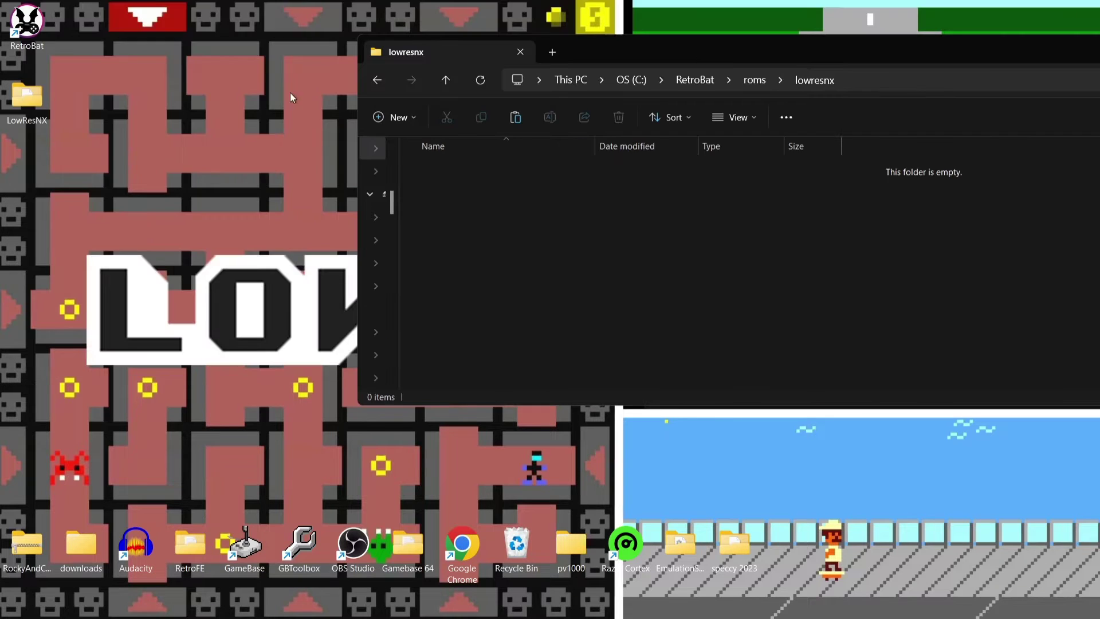
Move Gut Runner 1.0.nx, LowRes Galaxy 2 (1.4).nx and Rend The Dark 2.nx from the desktop's LowResNX folder into roms\lowresnx
{"action": "double_click", "coordinate": [18, 104]}
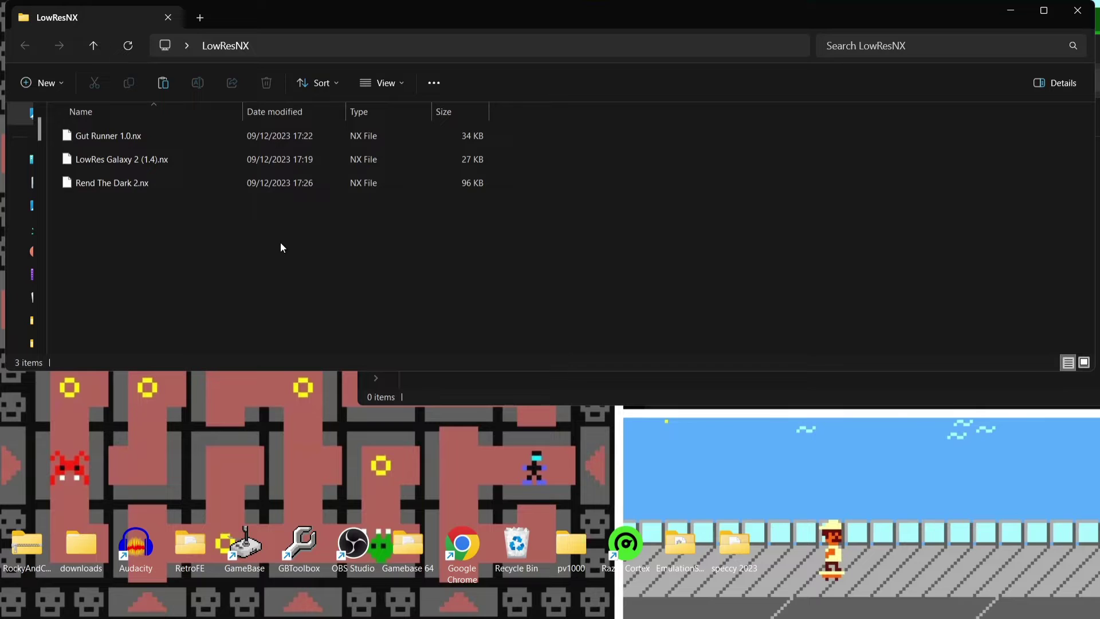
{"action": "left_click_drag", "start_coordinate": [280, 242], "coordinate": [187, 123]}
{"action": "left_click_drag", "start_coordinate": [297, 13], "coordinate": [383, 318]}
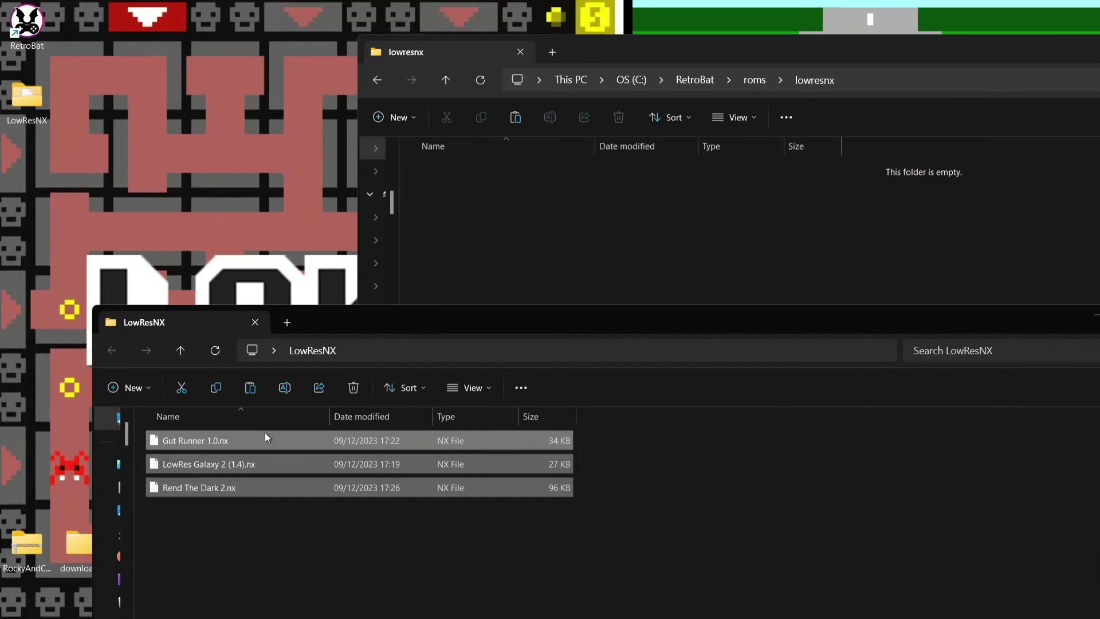
{"action": "left_click_drag", "start_coordinate": [208, 434], "coordinate": [590, 256]}
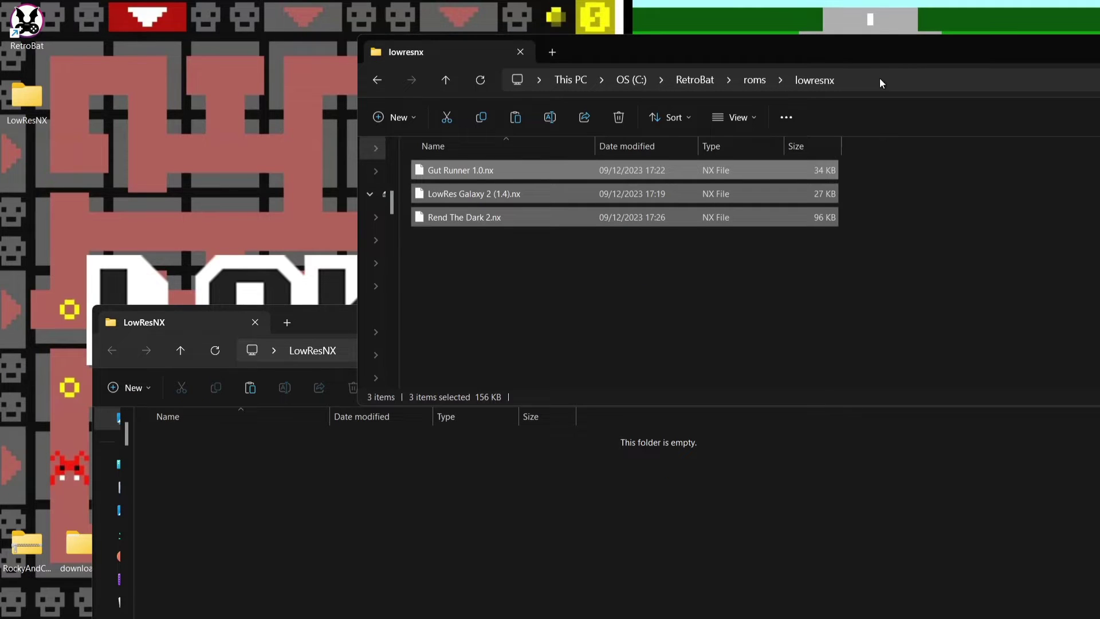
{"action": "left_click_drag", "start_coordinate": [875, 38], "coordinate": [875, 38]}
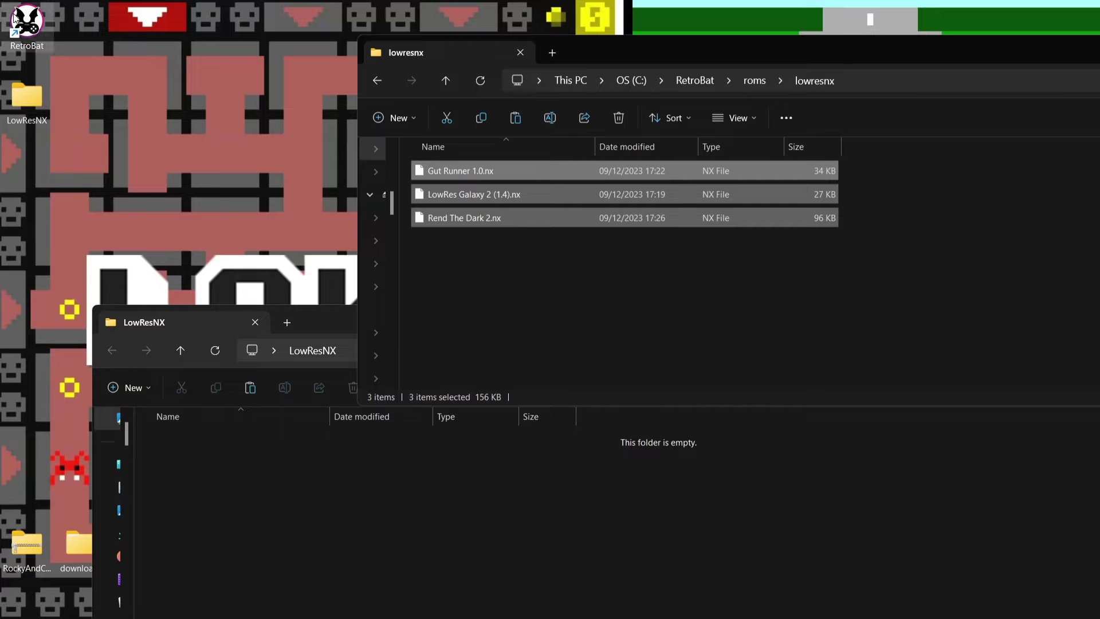
Launch RetroBat, open the Lowres NX system's game list and highlight LowRes Galaxy 2 (1.4)
{"action": "double_click", "coordinate": [34, 28]}
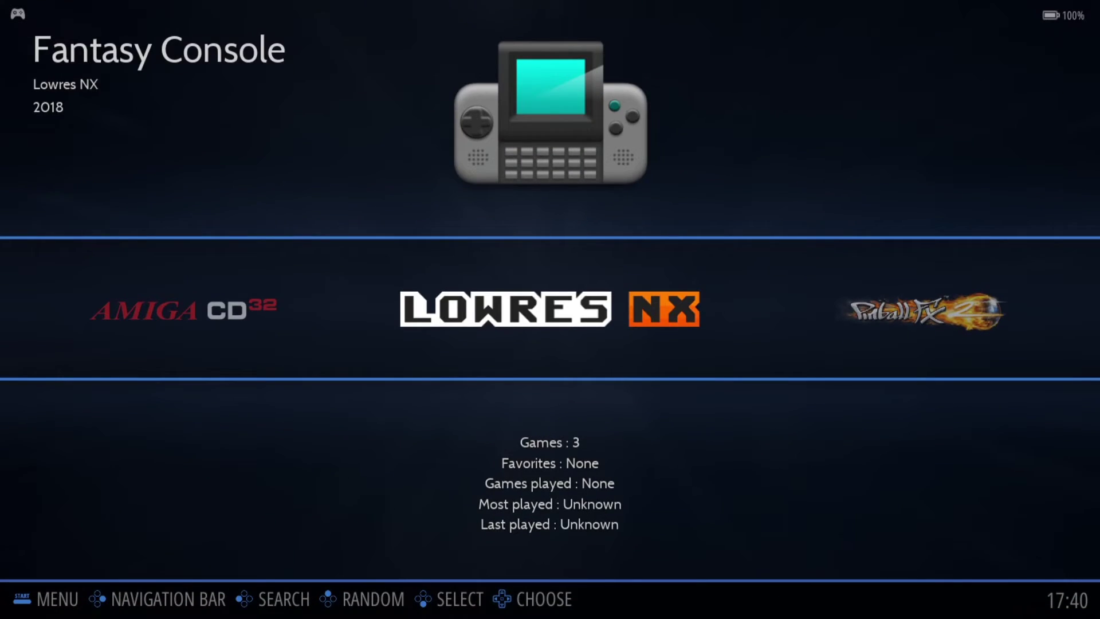
{"action": "key", "text": "Right"}
{"action": "key", "text": "Left"}
{"action": "key", "text": "Right"}
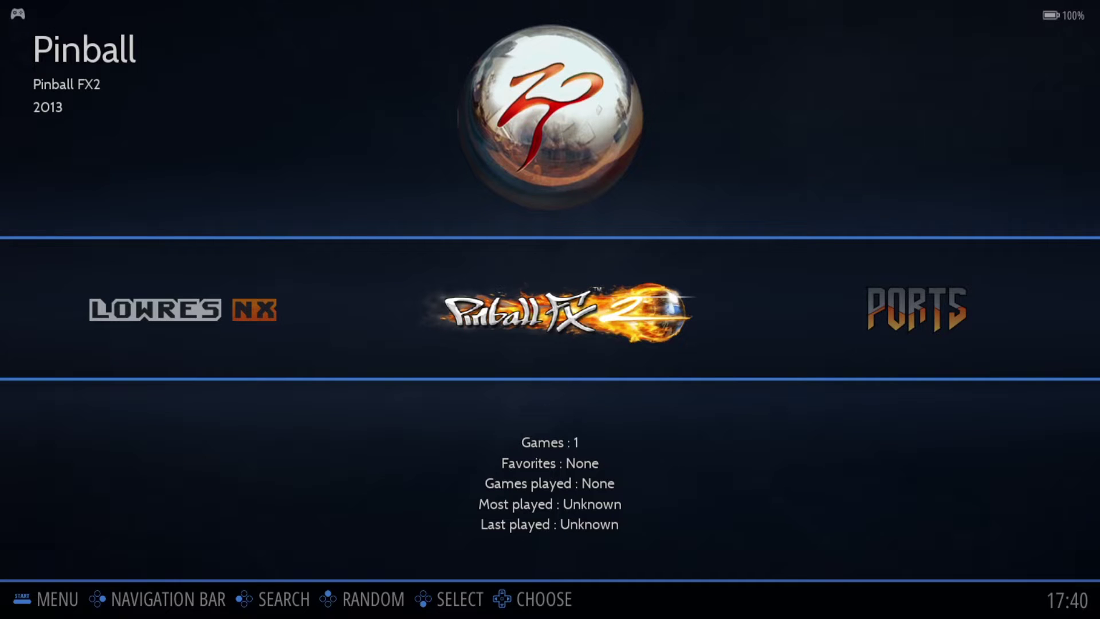
{"action": "key", "text": "Left"}
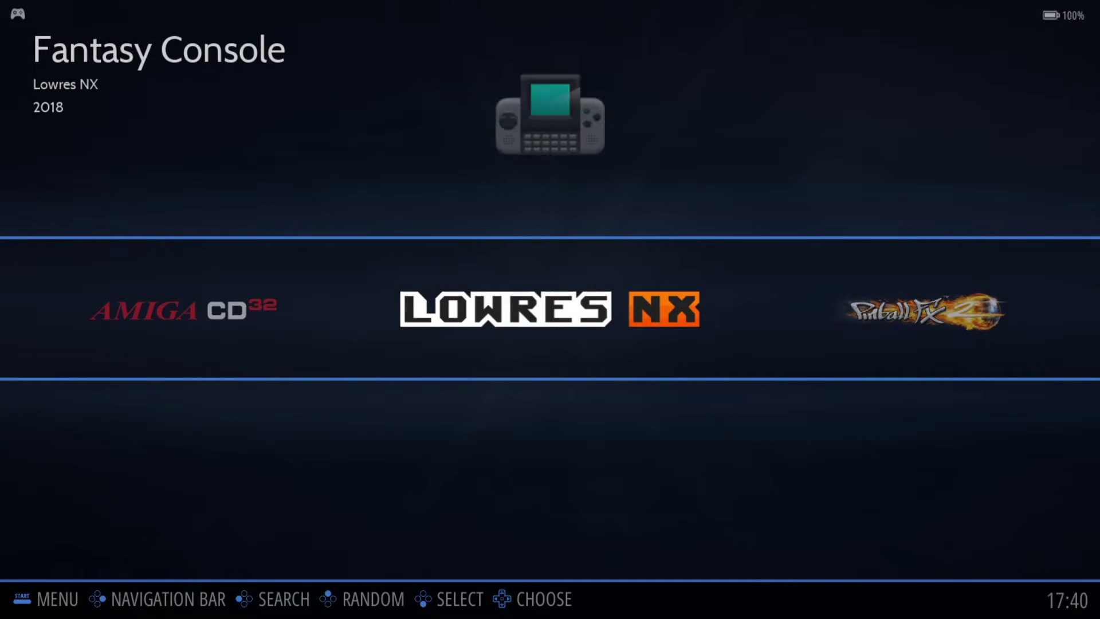
{"action": "key", "text": "Return"}
{"action": "key", "text": "Right"}
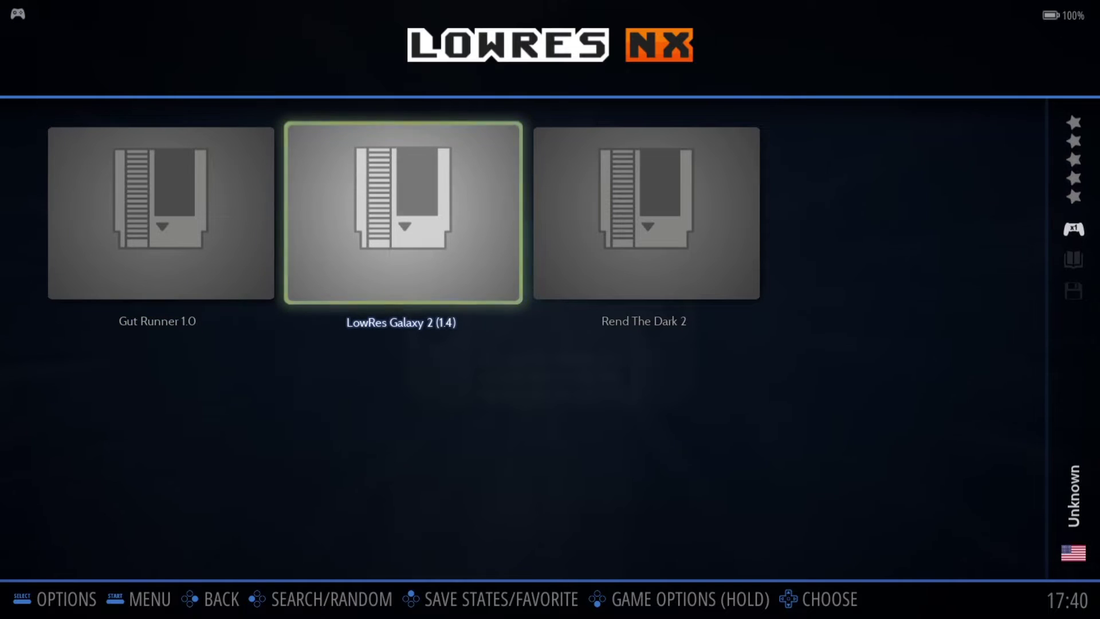
Open the Scraper settings and go through the source and filter options
{"action": "key", "text": "Escape"}
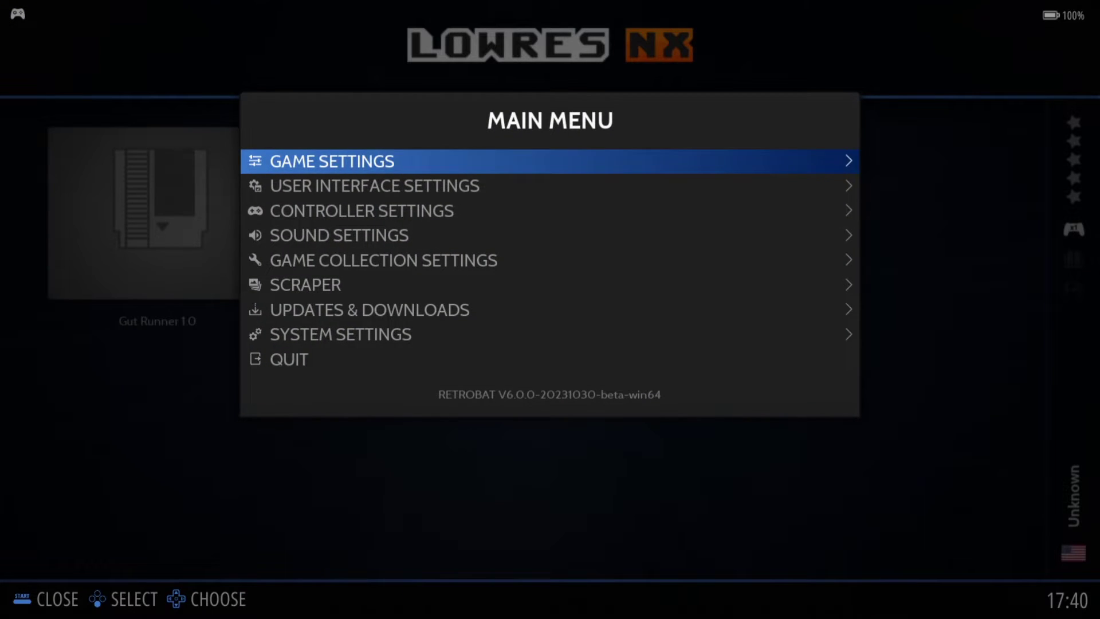
{"action": "key", "text": "Up"}
{"action": "key", "text": "Up"}
{"action": "key", "text": "Up"}
{"action": "key", "text": "Up"}
{"action": "key", "text": "Return"}
{"action": "key", "text": "Down"}
{"action": "key", "text": "Down"}
{"action": "key", "text": "Down"}
{"action": "key", "text": "Down"}
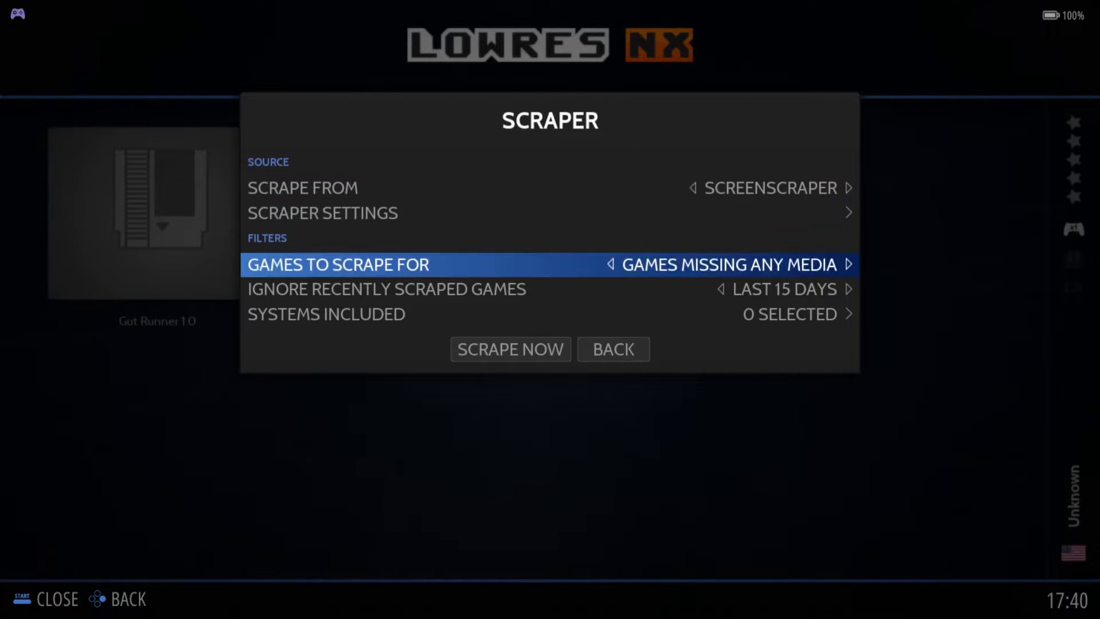
Include Ports in the systems to scrape, and leave the scraper for the game list without scraping
{"action": "key", "text": "Return"}
{"action": "key", "text": "Down"}
{"action": "key", "text": "Down"}
{"action": "key", "text": "Down"}
{"action": "key", "text": "Down"}
{"action": "key", "text": "Down"}
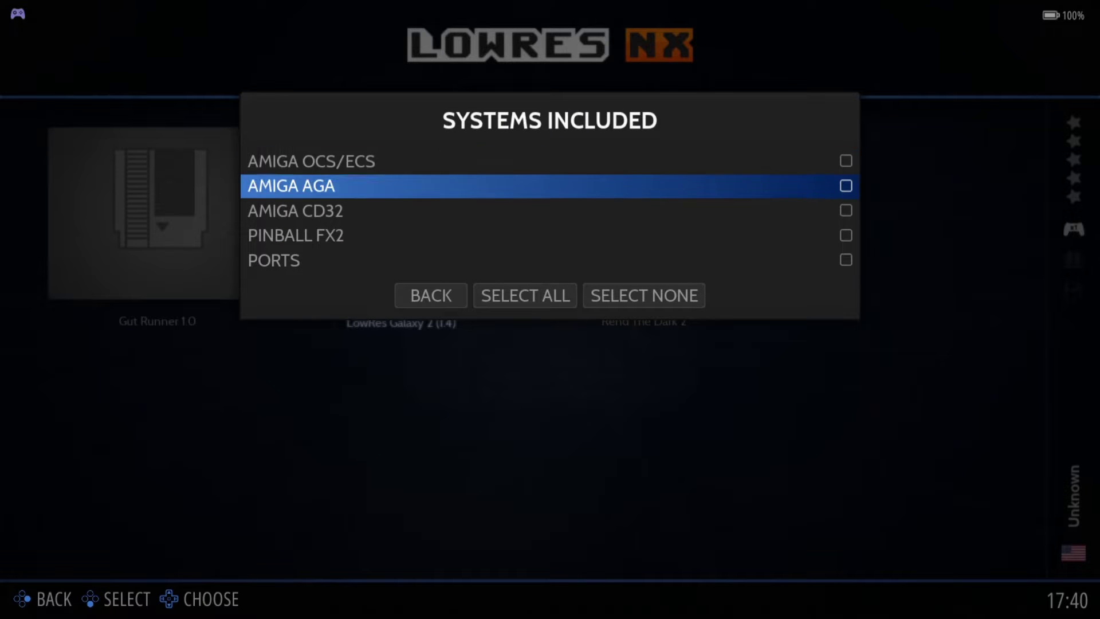
{"action": "key", "text": "Up"}
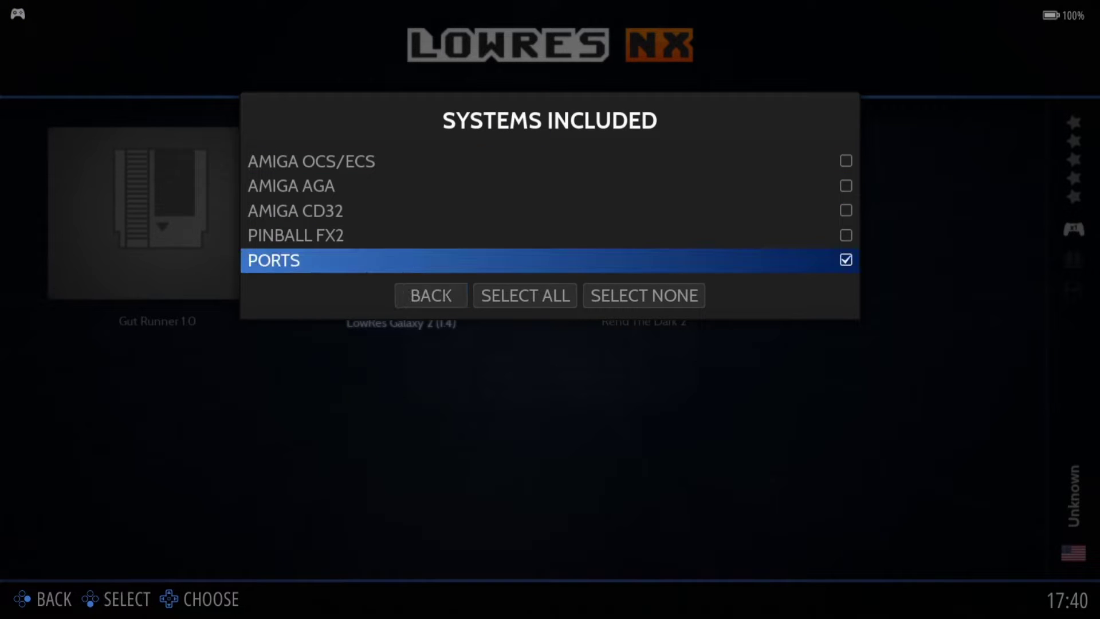
{"action": "key", "text": "Down"}
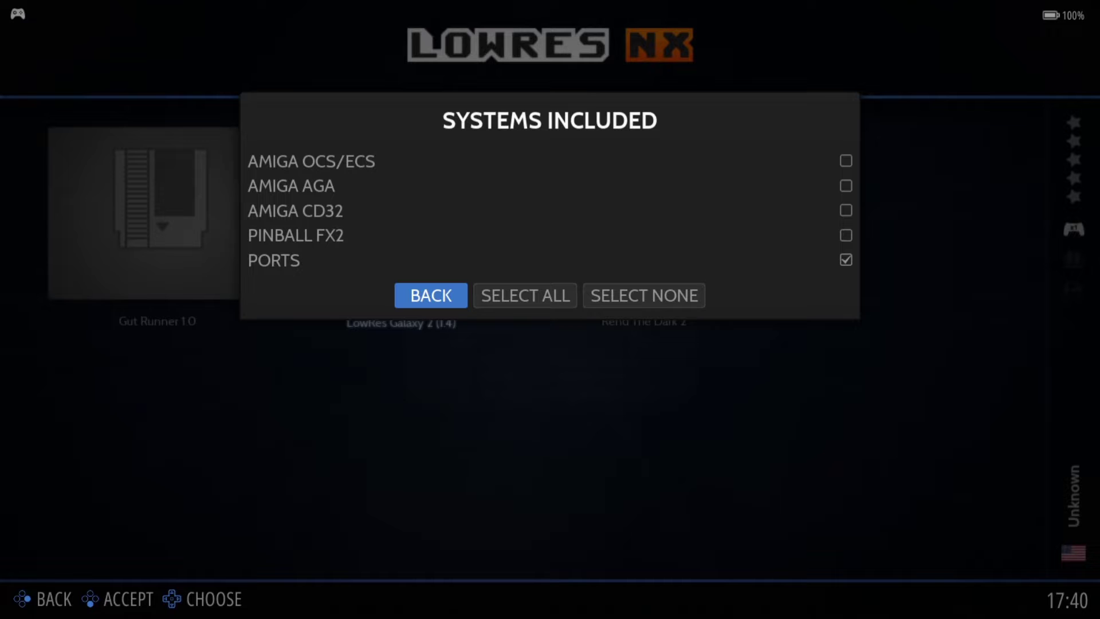
{"action": "key", "text": "Return"}
{"action": "key", "text": "Escape"}
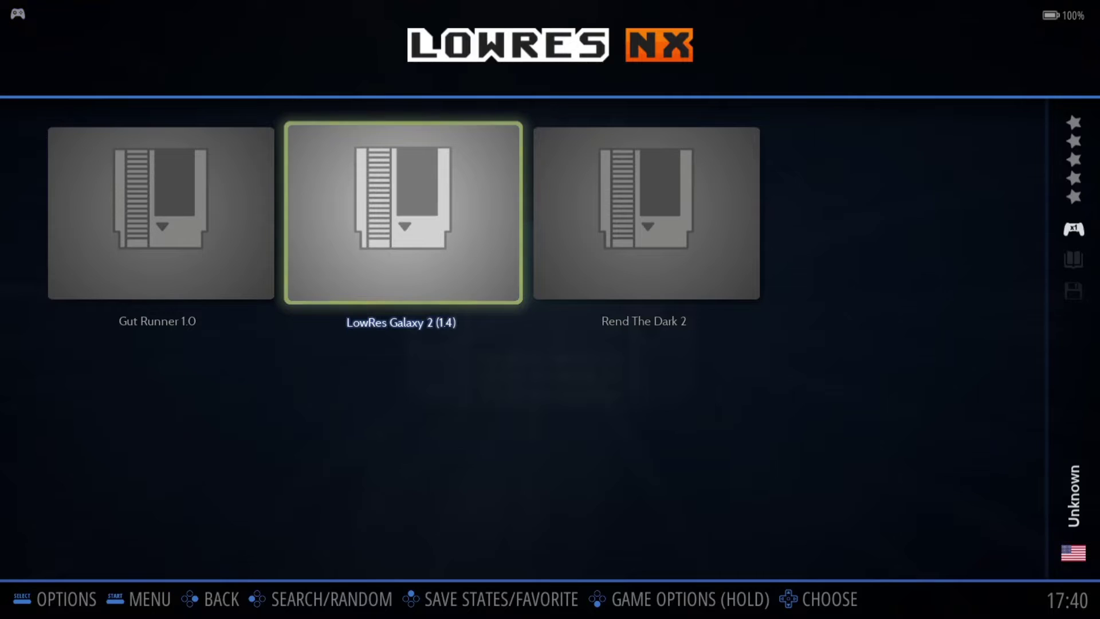
Try to scrape the games with the current scraper source and filters, and return to the game list
{"action": "key", "text": "Escape"}
{"action": "key", "text": "Up"}
{"action": "key", "text": "Up"}
{"action": "key", "text": "Up"}
{"action": "key", "text": "Up"}
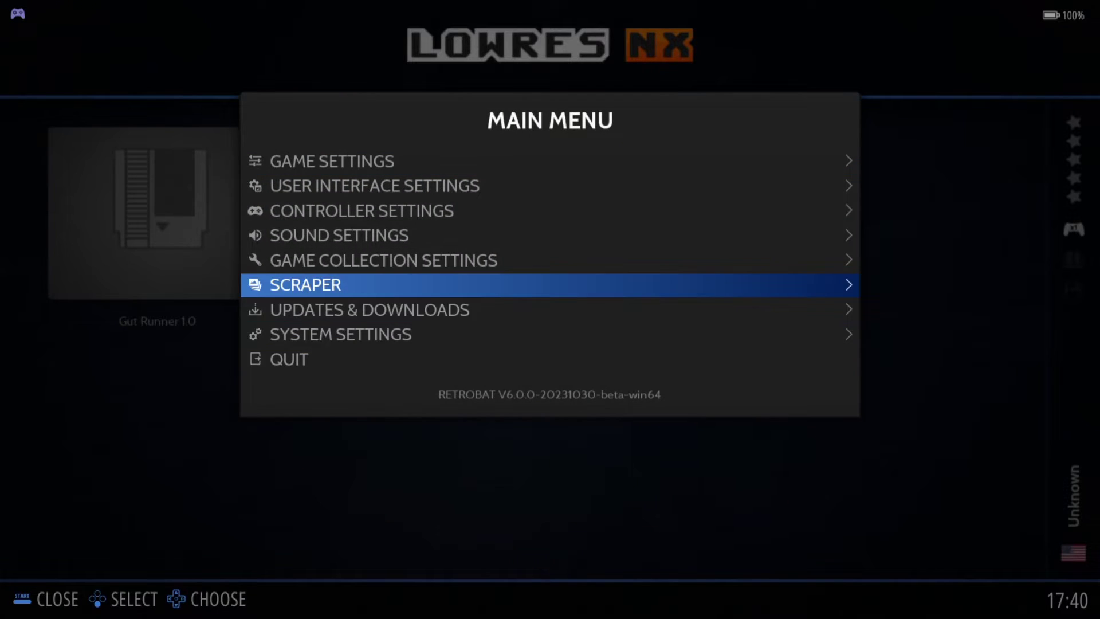
{"action": "key", "text": "Return"}
{"action": "key", "text": "Up"}
{"action": "key", "text": "Return"}
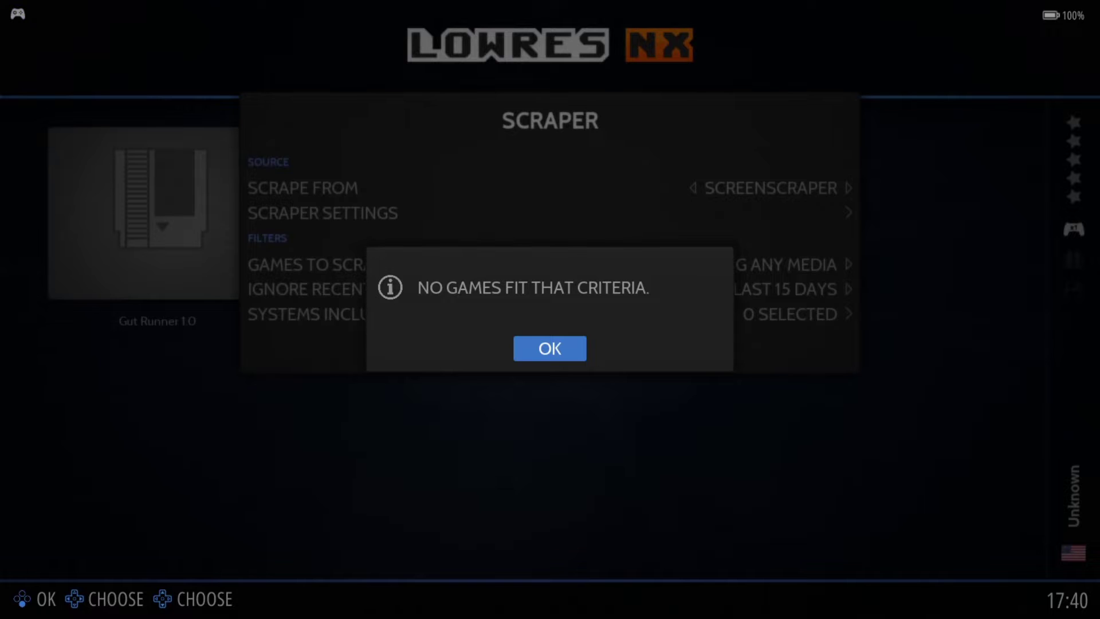
{"action": "key", "text": "Return"}
{"action": "key", "text": "Escape"}
{"action": "key", "text": "Escape"}
Highlight Gut Runner 1.0 and look through the LowRes NX system's advanced options, covering the general and advanced settings, without changing any
{"action": "key", "text": "Right"}
{"action": "key", "text": "Left"}
{"action": "key", "text": "Left"}
{"action": "key", "text": "F2"}
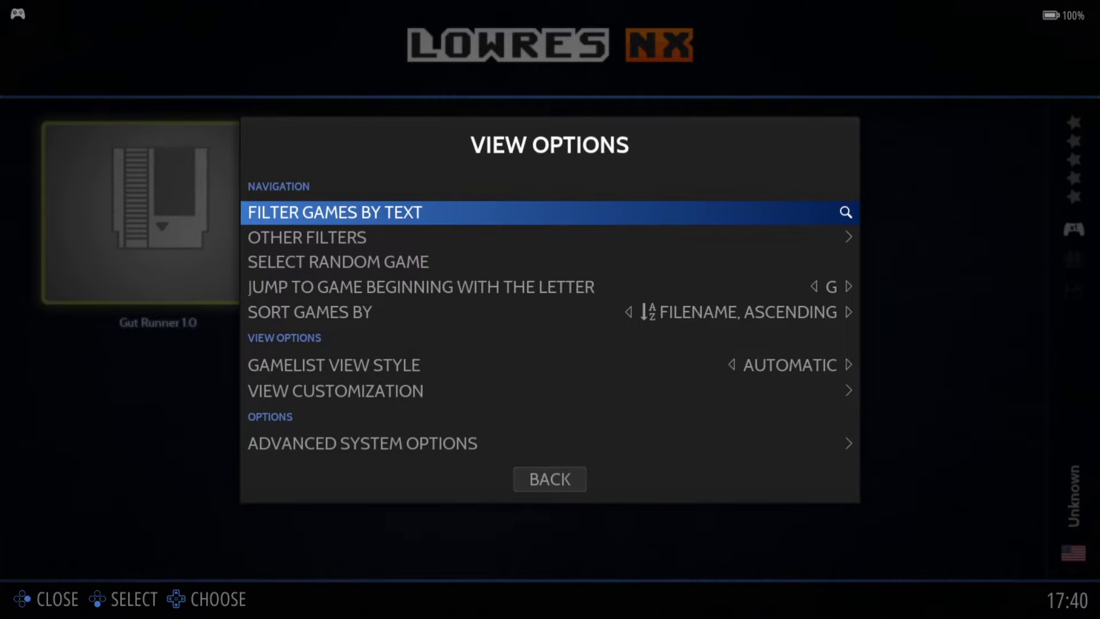
{"action": "key", "text": "Up"}
{"action": "key", "text": "Up"}
{"action": "key", "text": "Down"}
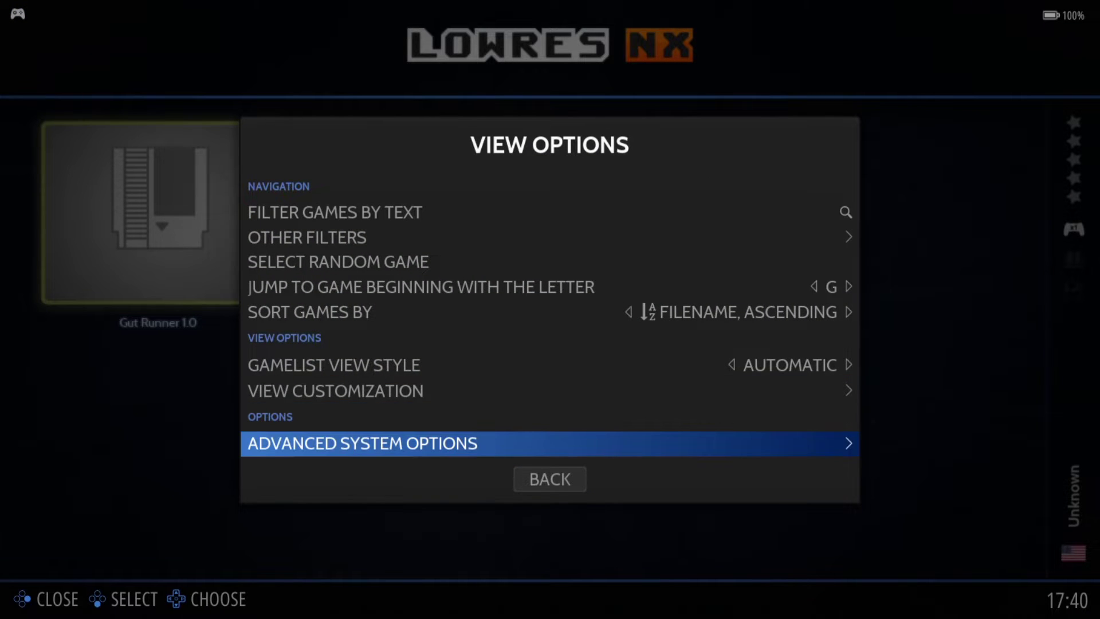
{"action": "key", "text": "Return"}
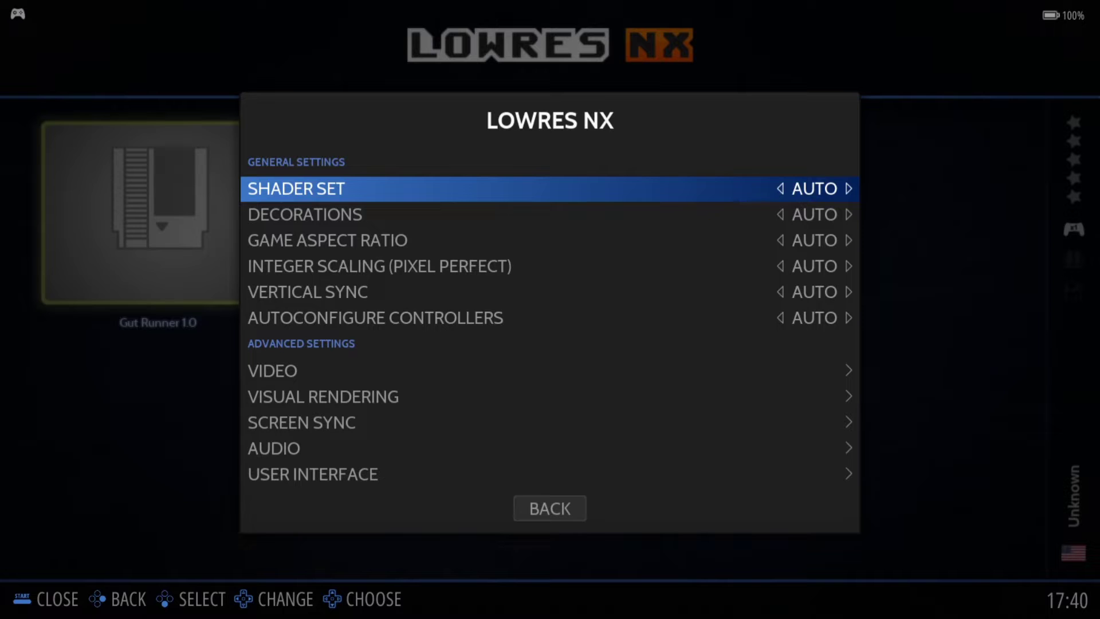
{"action": "key", "text": "Down"}
{"action": "key", "text": "Down"}
{"action": "key", "text": "Down"}
{"action": "key", "text": "Down"}
{"action": "key", "text": "Down"}
{"action": "key", "text": "Down"}
{"action": "key", "text": "Down"}
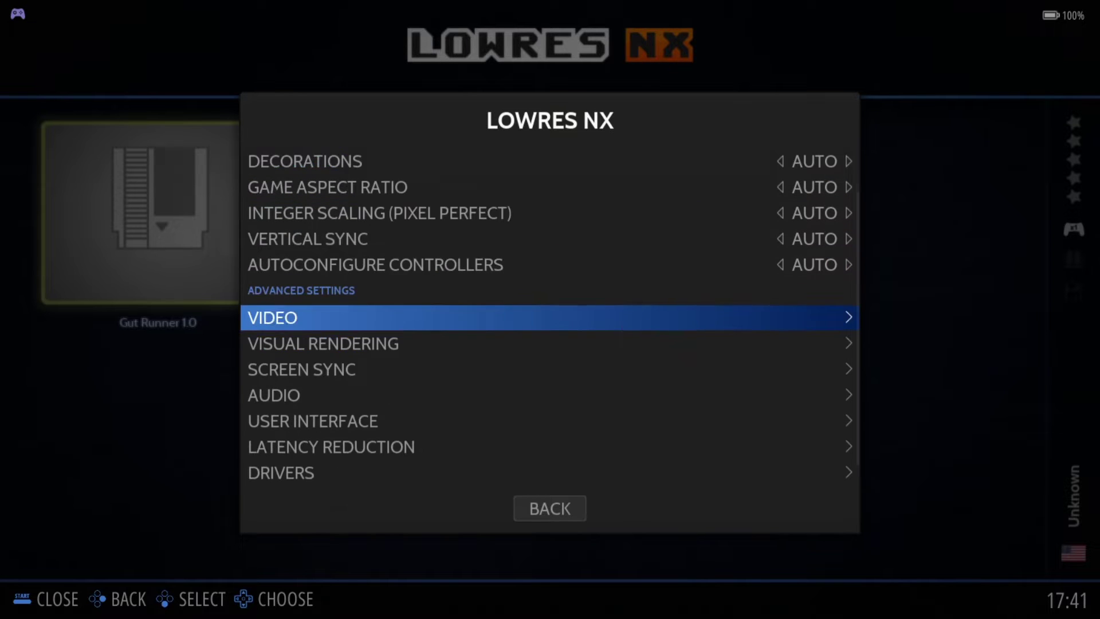
{"action": "key", "text": "Down"}
{"action": "key", "text": "Down"}
{"action": "key", "text": "Down"}
{"action": "key", "text": "Down"}
{"action": "key", "text": "Down"}
{"action": "key", "text": "Down"}
{"action": "key", "text": "Down"}
{"action": "key", "text": "Down"}
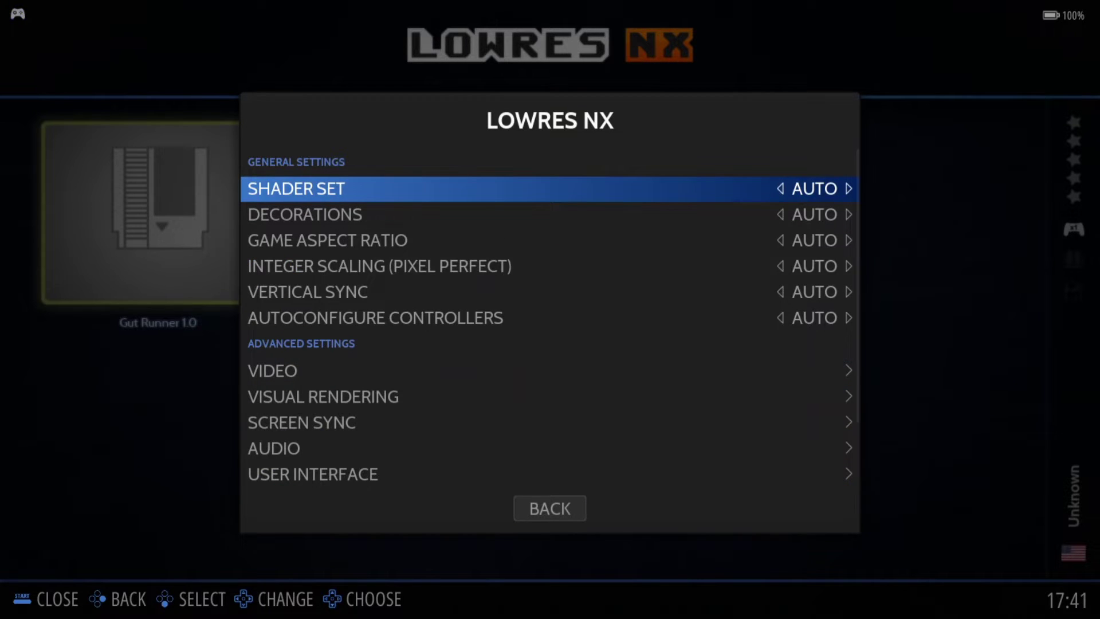
{"action": "key", "text": "Escape"}
{"action": "key", "text": "Escape"}
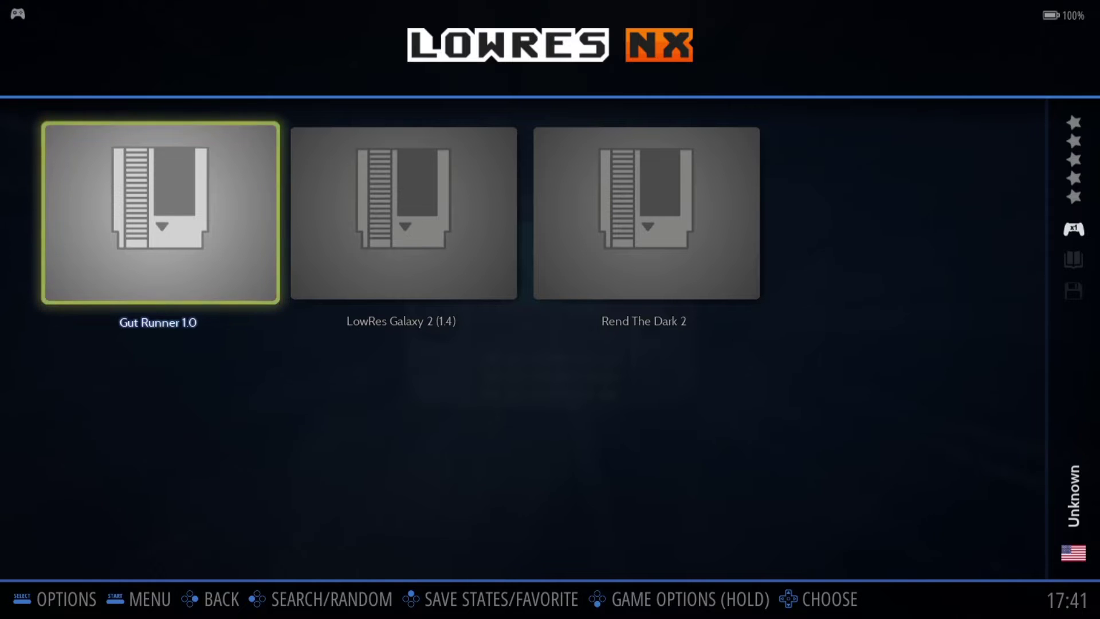
Launch LowRes Galaxy 2 (1.4) from the LowRes NX game list and start playing level 1
{"action": "key", "text": "Right"}
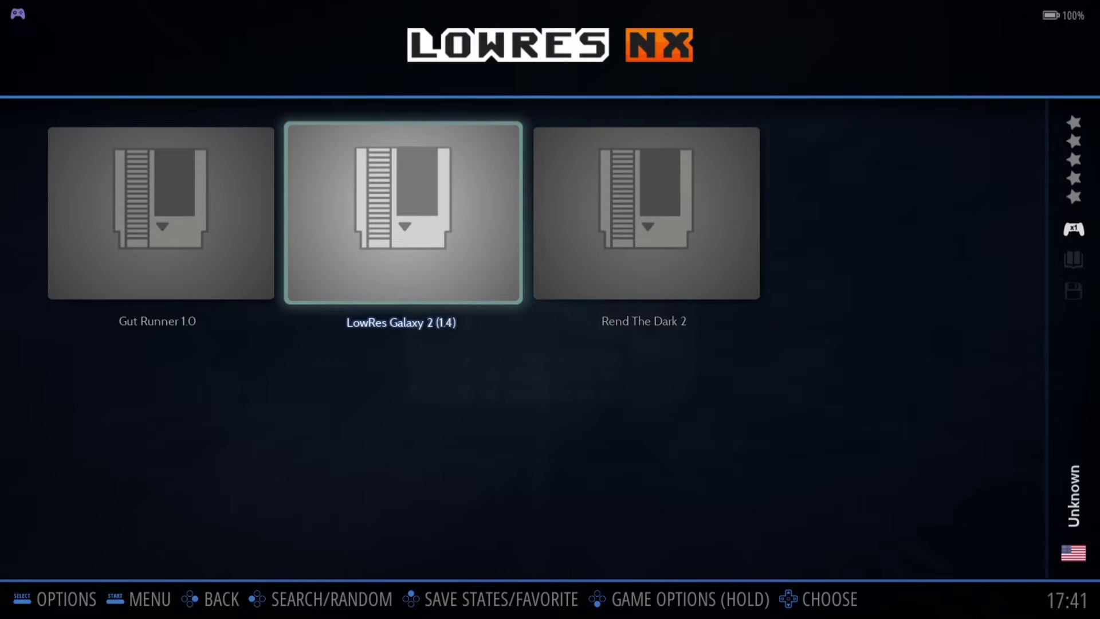
{"action": "key", "text": "Return"}
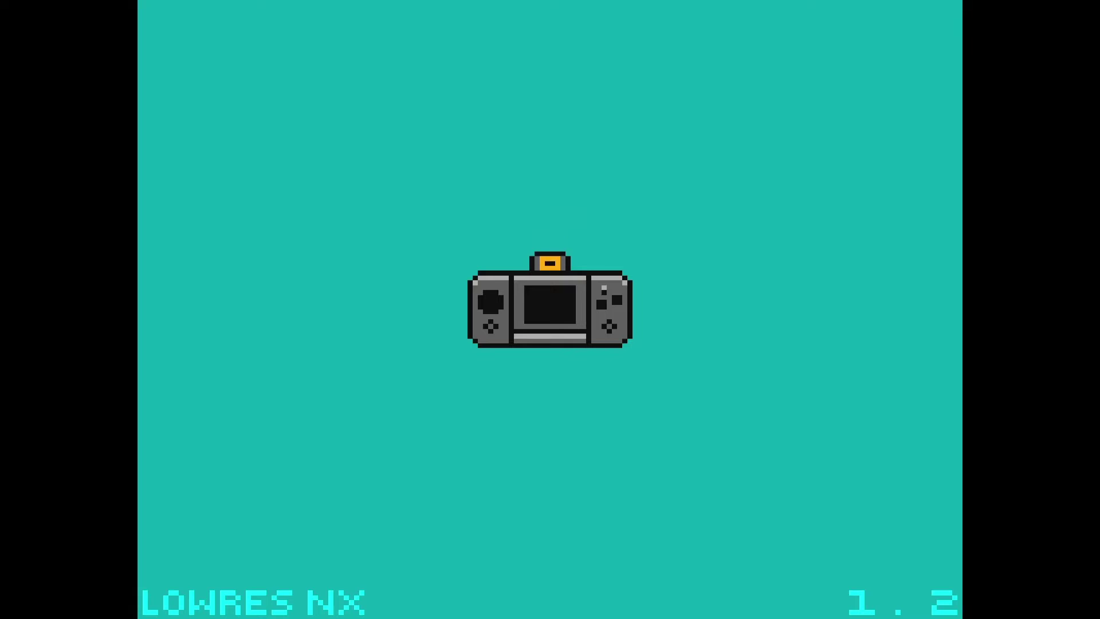
{"action": "key", "text": "z"}
{"action": "key", "text": "z"}
{"action": "key", "text": "z"}
{"action": "key", "text": "z"}
{"action": "key", "text": "Down"}
{"action": "key", "text": "z"}
{"action": "key", "text": "z"}
{"action": "key", "text": "z"}
{"action": "key", "text": "z"}
{"action": "key", "text": "z"}
{"action": "key", "text": "z"}
{"action": "key", "text": "z"}
{"action": "key", "text": "z"}
{"action": "key", "text": "z"}
{"action": "key", "text": "z"}
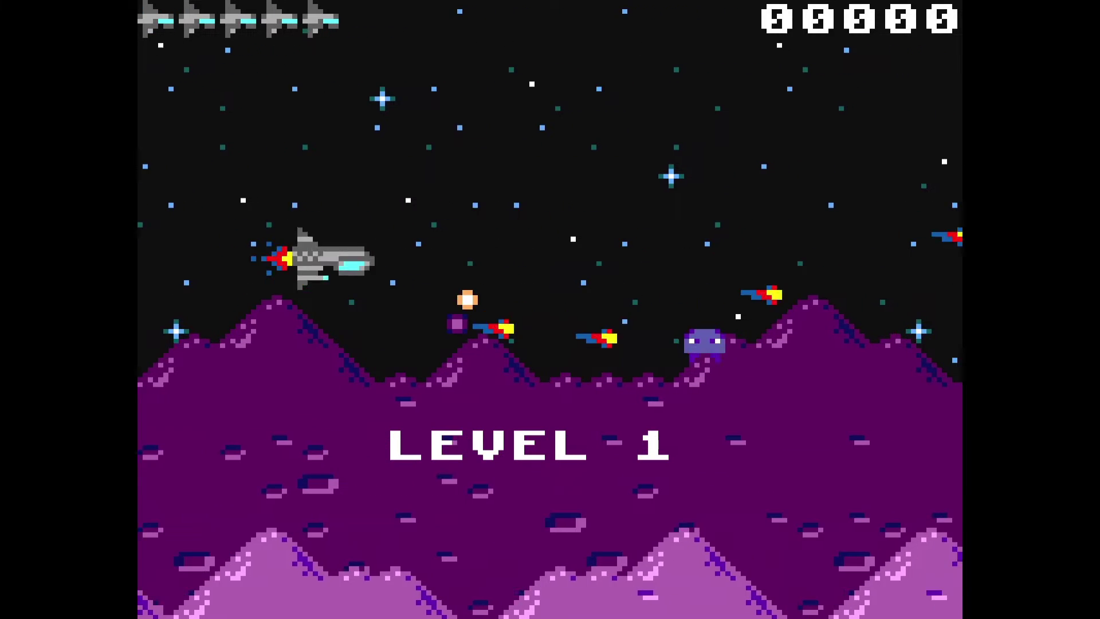
{"action": "key", "text": "Up"}
{"action": "key", "text": "Right"}
{"action": "key", "text": "Left"}
{"action": "key", "text": "Down"}
{"action": "key", "text": "z"}
{"action": "key", "text": "z"}
{"action": "key", "text": "z"}
{"action": "key", "text": "z"}
{"action": "key", "text": "z"}
{"action": "key", "text": "z"}
{"action": "key", "text": "z"}
{"action": "key", "text": "z"}
{"action": "key", "text": "z"}
{"action": "key", "text": "z"}
{"action": "key", "text": "Right"}
{"action": "key", "text": "Up"}
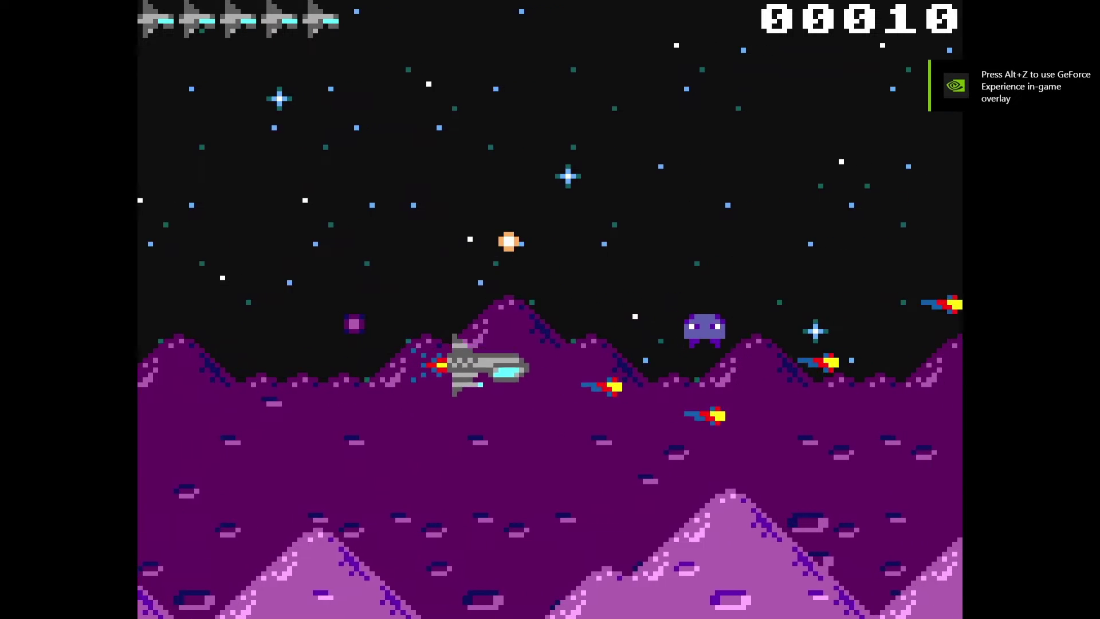
{"action": "key", "text": "Left"}
{"action": "key", "text": "z"}
{"action": "key", "text": "z"}
{"action": "key", "text": "z"}
{"action": "key", "text": "z"}
{"action": "key", "text": "z"}
{"action": "key", "text": "z"}
{"action": "key", "text": "z"}
{"action": "key", "text": "Right"}
{"action": "key", "text": "Up"}
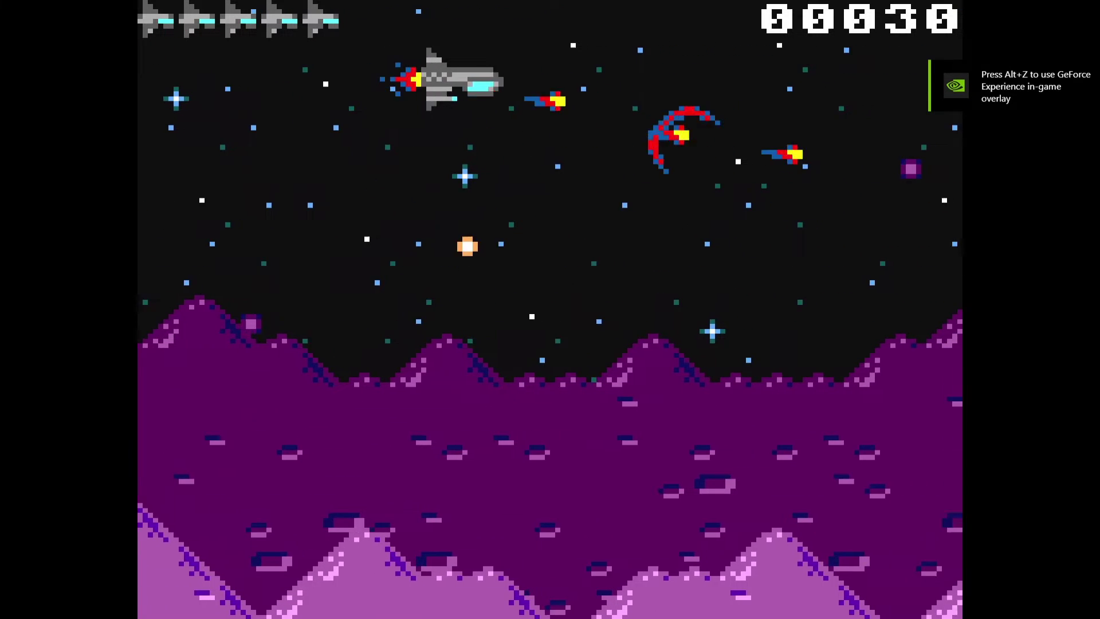
{"action": "key", "text": "Down"}
{"action": "key", "text": "Left"}
{"action": "key", "text": "Up"}
{"action": "key", "text": "z"}
{"action": "key", "text": "Right"}
{"action": "key", "text": "Up"}
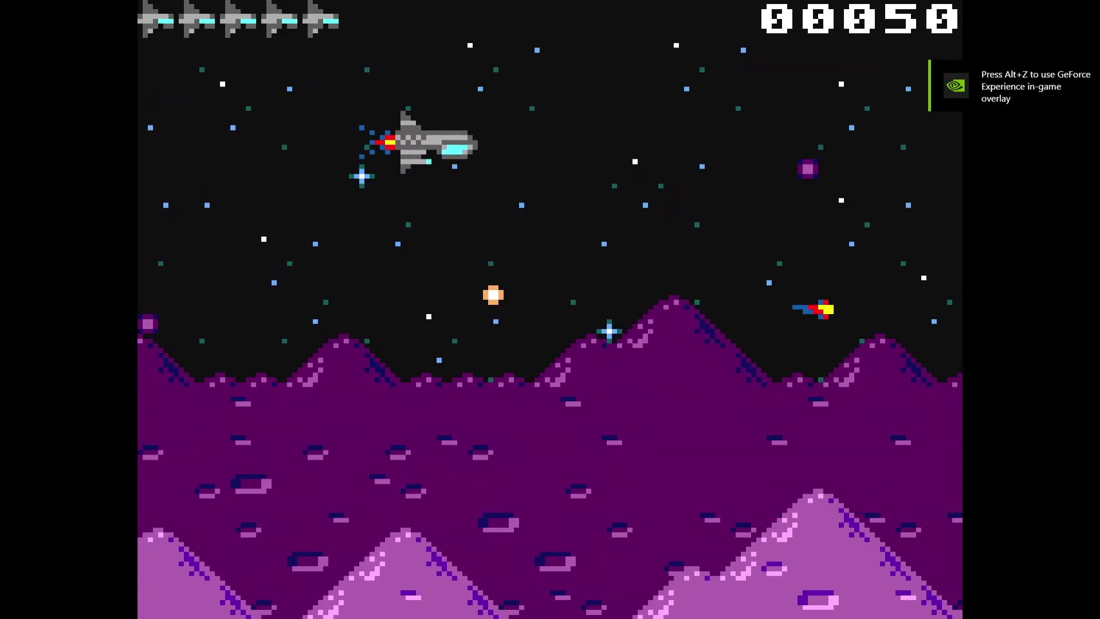
{"action": "key", "text": "Down"}
{"action": "key", "text": "Left"}
{"action": "key", "text": "z"}
{"action": "key", "text": "z"}
{"action": "key", "text": "z"}
{"action": "key", "text": "z"}
{"action": "key", "text": "z"}
{"action": "key", "text": "z"}
{"action": "key", "text": "Up"}
{"action": "key", "text": "z"}
{"action": "key", "text": "z"}
{"action": "key", "text": "z"}
{"action": "key", "text": "z"}
{"action": "key", "text": "z"}
{"action": "key", "text": "z"}
{"action": "key", "text": "z"}
{"action": "key", "text": "z"}
{"action": "key", "text": "z"}
{"action": "key", "text": "z"}
{"action": "key", "text": "z"}
{"action": "key", "text": "z"}
{"action": "key", "text": "Right"}
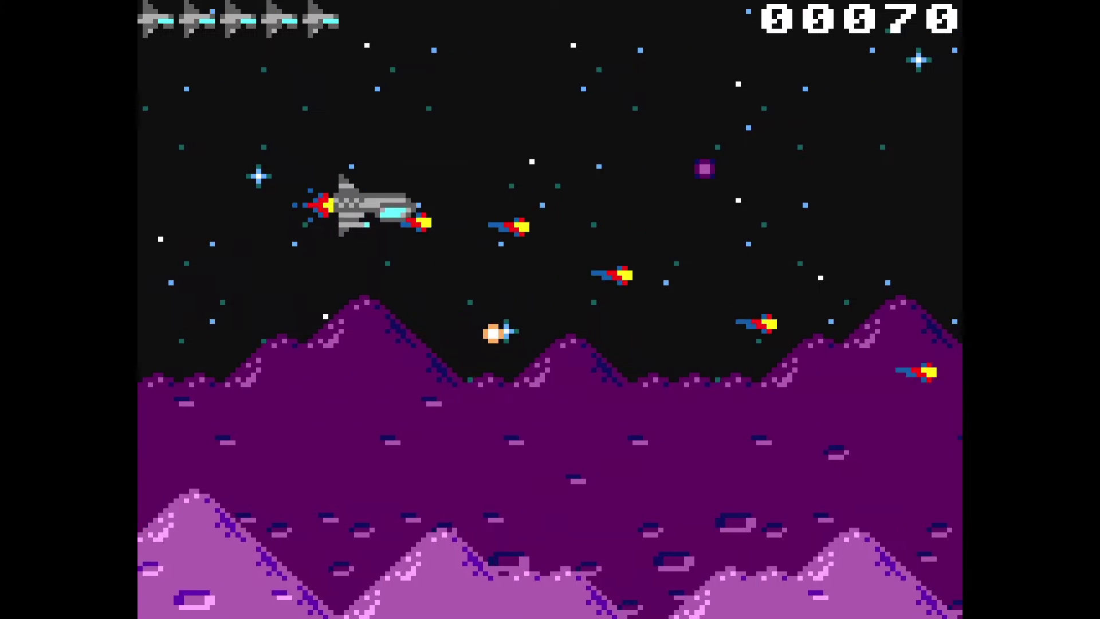
{"action": "key", "text": "Down"}
{"action": "key", "text": "Left"}
{"action": "key", "text": "Up"}
{"action": "key", "text": "Down"}
{"action": "key", "text": "Left"}
{"action": "key", "text": "Up"}
{"action": "key", "text": "Up"}
{"action": "key", "text": "Right"}
{"action": "key", "text": "z"}
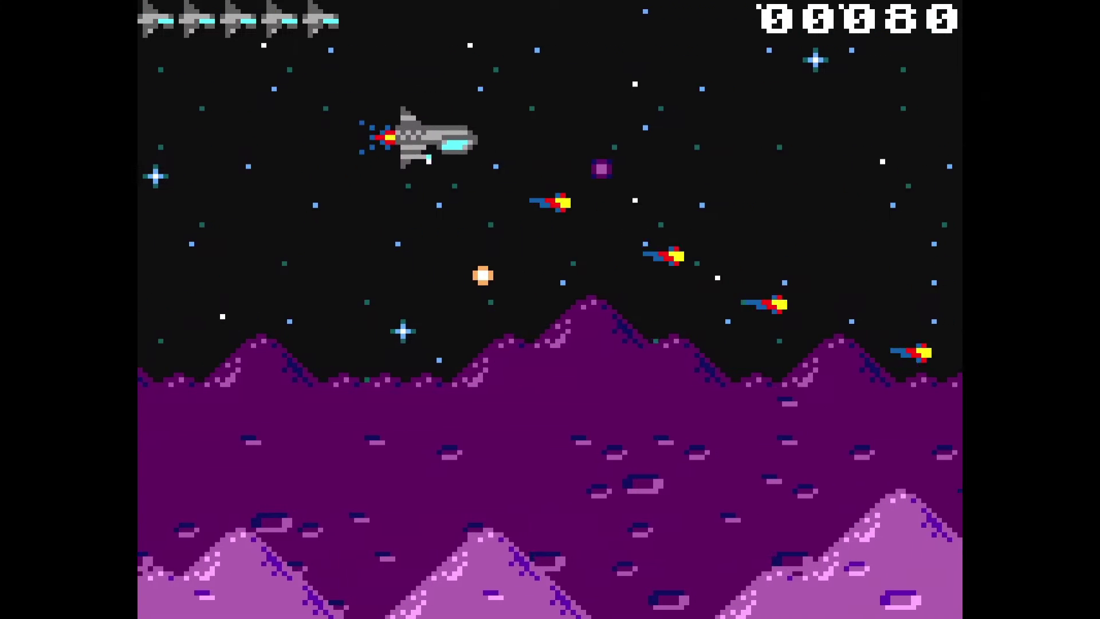
{"action": "key", "text": "z"}
{"action": "key", "text": "Down"}
{"action": "key", "text": "Left"}
{"action": "key", "text": "Up"}
{"action": "key", "text": "z"}
{"action": "key", "text": "Up"}
{"action": "key", "text": "Right"}
{"action": "key", "text": "z"}
{"action": "key", "text": "z"}
{"action": "key", "text": "z"}
{"action": "key", "text": "z"}
{"action": "key", "text": "z"}
{"action": "key", "text": "z"}
{"action": "key", "text": "z"}
{"action": "key", "text": "z"}
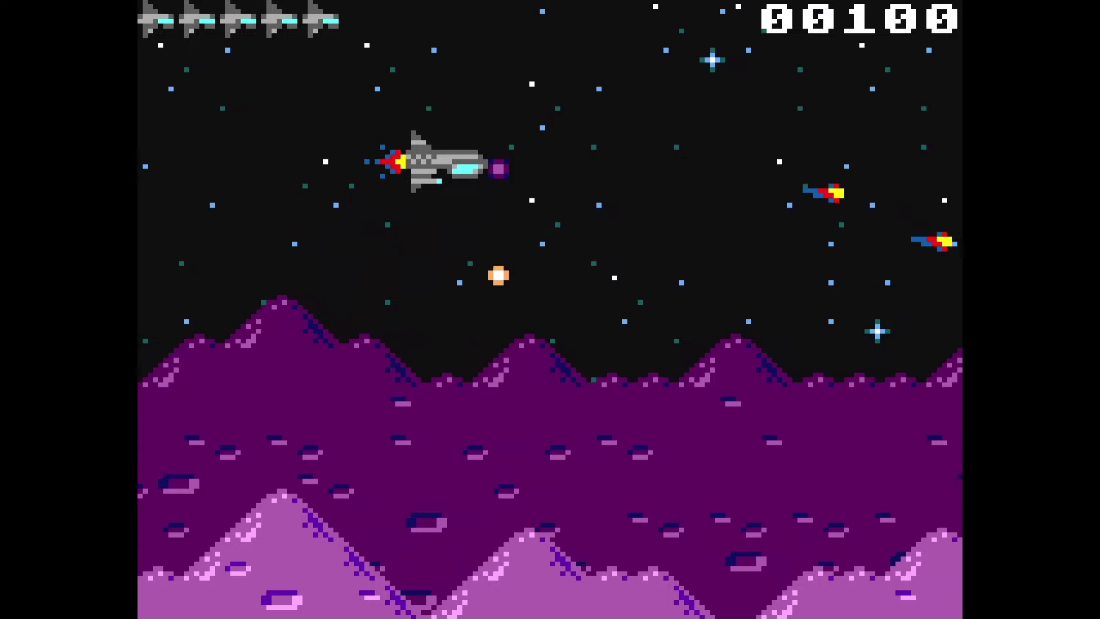
{"action": "key", "text": "Down"}
{"action": "key", "text": "Left"}
{"action": "key", "text": "Up"}
{"action": "key", "text": "Up"}
{"action": "key", "text": "Right"}
{"action": "key", "text": "z"}
{"action": "key", "text": "z"}
{"action": "key", "text": "z"}
{"action": "key", "text": "z"}
{"action": "key", "text": "z"}
{"action": "key", "text": "z"}
{"action": "key", "text": "z"}
{"action": "key", "text": "z"}
{"action": "key", "text": "z"}
{"action": "key", "text": "z"}
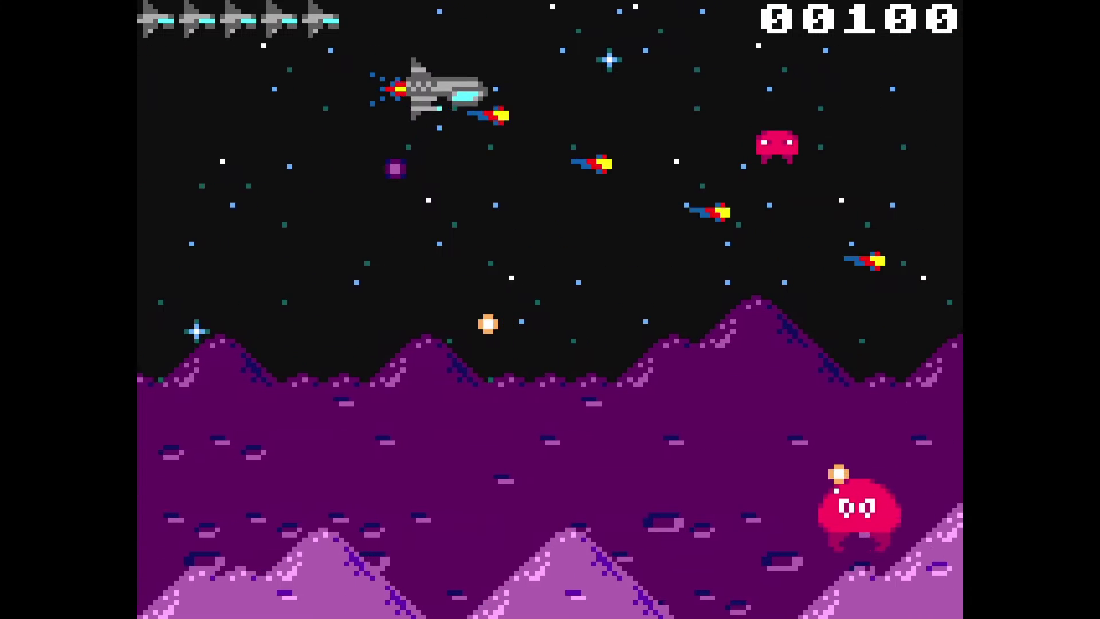
{"action": "key", "text": "Down"}
{"action": "key", "text": "Left"}
{"action": "key", "text": "Down"}
{"action": "key", "text": "z"}
{"action": "key", "text": "z"}
{"action": "key", "text": "z"}
{"action": "key", "text": "z"}
{"action": "key", "text": "z"}
{"action": "key", "text": "z"}
{"action": "key", "text": "z"}
{"action": "key", "text": "z"}
{"action": "key", "text": "z"}
{"action": "key", "text": "z"}
{"action": "key", "text": "z"}
{"action": "key", "text": "z"}
{"action": "key", "text": "Up"}
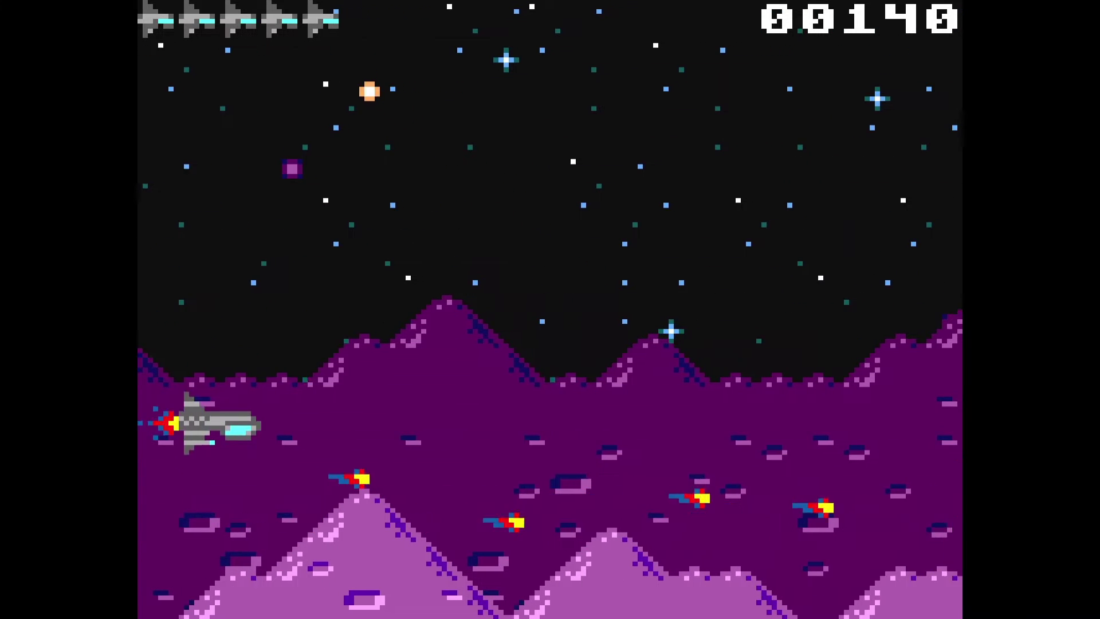
{"action": "key", "text": "Right"}
{"action": "key", "text": "Down"}
{"action": "key", "text": "Left"}
{"action": "key", "text": "Up"}
{"action": "key", "text": "z"}
{"action": "key", "text": "z"}
{"action": "key", "text": "z"}
{"action": "key", "text": "z"}
{"action": "key", "text": "z"}
{"action": "key", "text": "z"}
{"action": "key", "text": "z"}
{"action": "key", "text": "z"}
{"action": "key", "text": "z"}
{"action": "key", "text": "z"}
{"action": "key", "text": "z"}
{"action": "key", "text": "z"}
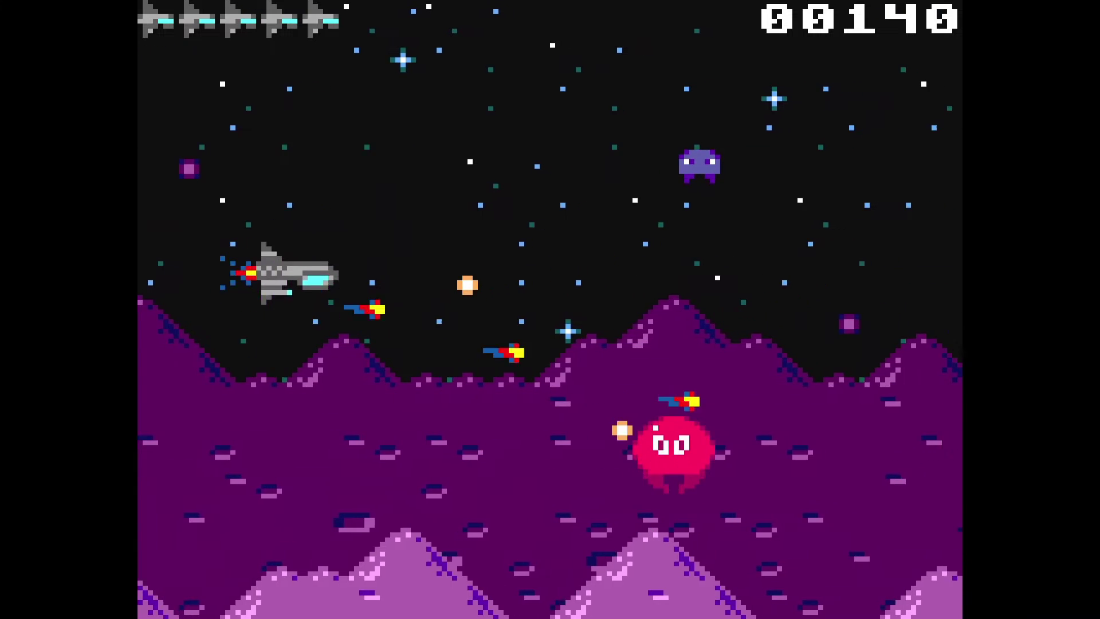
{"action": "key", "text": "Right"}
{"action": "key", "text": "Down"}
{"action": "key", "text": "Left"}
{"action": "key", "text": "z"}
{"action": "key", "text": "z"}
{"action": "key", "text": "z"}
{"action": "key", "text": "z"}
{"action": "key", "text": "z"}
{"action": "key", "text": "z"}
{"action": "key", "text": "z"}
{"action": "key", "text": "z"}
{"action": "key", "text": "z"}
{"action": "key", "text": "z"}
{"action": "key", "text": "z"}
{"action": "key", "text": "z"}
{"action": "key", "text": "Up"}
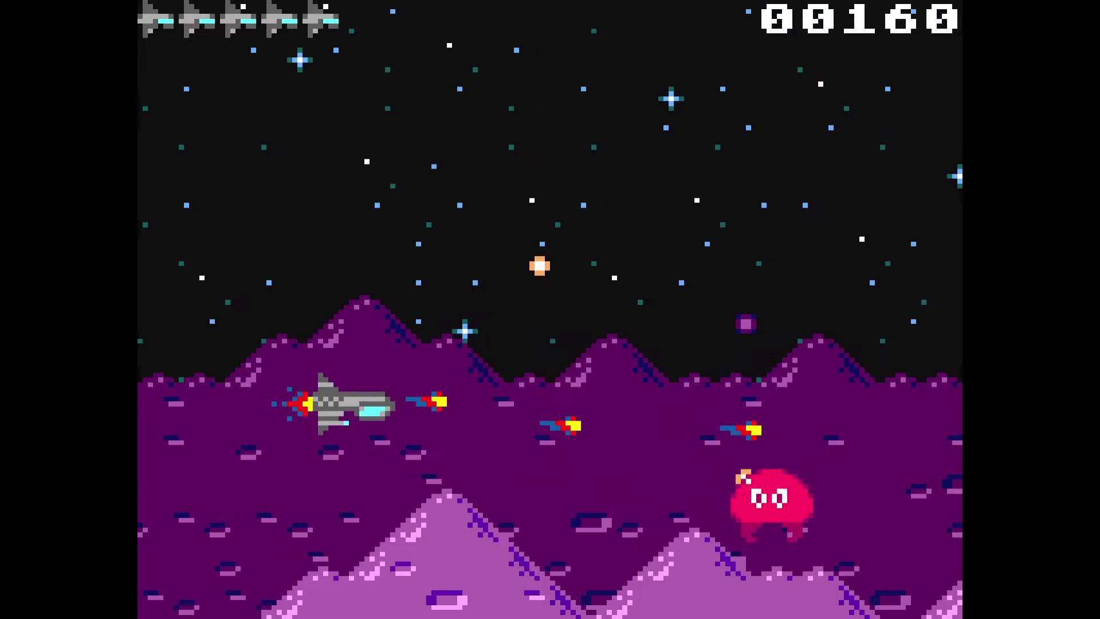
{"action": "key", "text": "Down"}
{"action": "key", "text": "Right"}
{"action": "key", "text": "Left"}
{"action": "key", "text": "Up"}
{"action": "key", "text": "Right"}
{"action": "key", "text": "z"}
{"action": "key", "text": "z"}
{"action": "key", "text": "z"}
{"action": "key", "text": "z"}
{"action": "key", "text": "z"}
{"action": "key", "text": "z"}
{"action": "key", "text": "z"}
{"action": "key", "text": "z"}
{"action": "key", "text": "z"}
{"action": "key", "text": "z"}
{"action": "key", "text": "z"}
{"action": "key", "text": "z"}
{"action": "key", "text": "Up"}
{"action": "key", "text": "Right"}
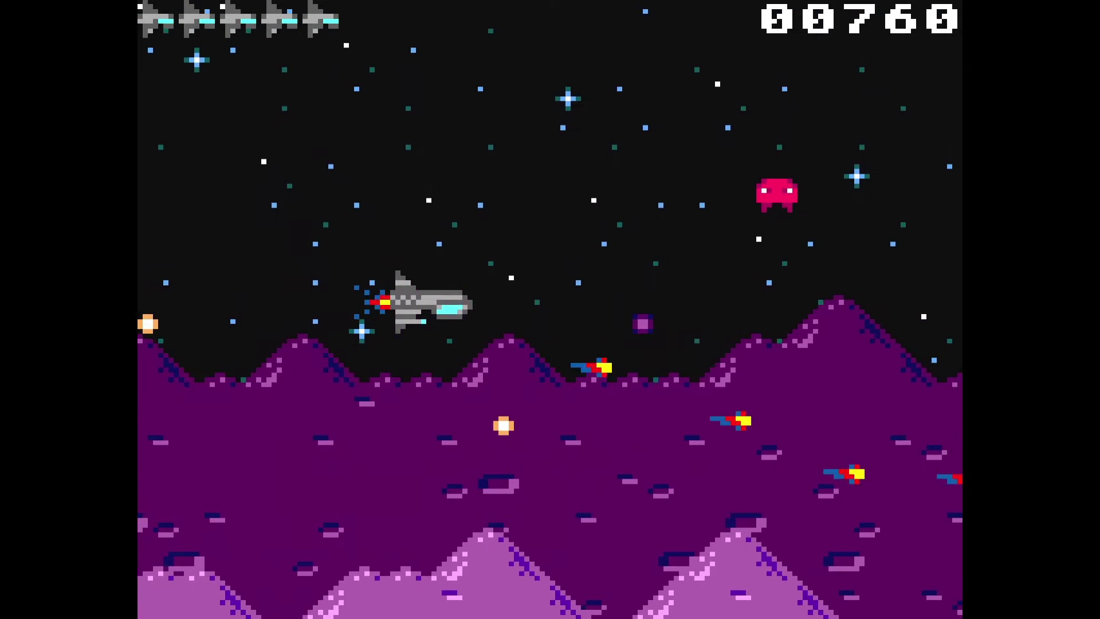
{"action": "key", "text": "Down"}
{"action": "key", "text": "Left"}
{"action": "key", "text": "Up"}
{"action": "key", "text": "z"}
{"action": "key", "text": "z"}
{"action": "key", "text": "z"}
{"action": "key", "text": "Down"}
{"action": "key", "text": "Left"}
{"action": "key", "text": "Up"}
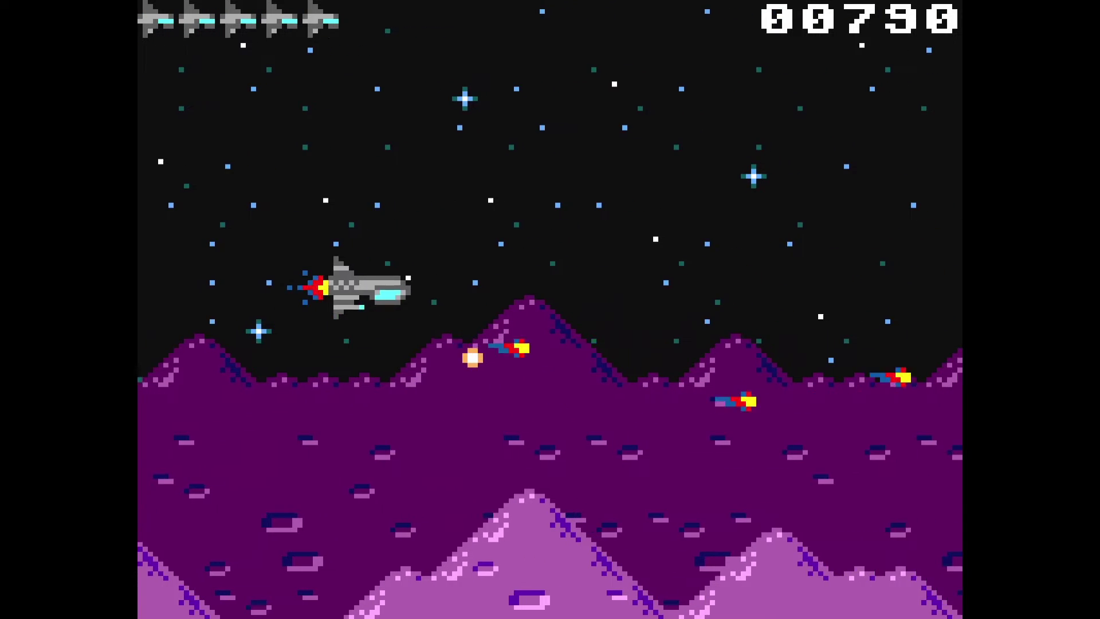
{"action": "key", "text": "Right"}
{"action": "key", "text": "Down"}
{"action": "key", "text": "Left"}
{"action": "key", "text": "z"}
{"action": "key", "text": "z"}
{"action": "key", "text": "z"}
{"action": "key", "text": "z"}
{"action": "key", "text": "z"}
{"action": "key", "text": "z"}
{"action": "key", "text": "z"}
{"action": "key", "text": "z"}
{"action": "key", "text": "z"}
{"action": "key", "text": "z"}
{"action": "key", "text": "z"}
{"action": "key", "text": "z"}
{"action": "key", "text": "Up"}
{"action": "key", "text": "Right"}
{"action": "key", "text": "Down"}
{"action": "key", "text": "Up"}
{"action": "key", "text": "Left"}
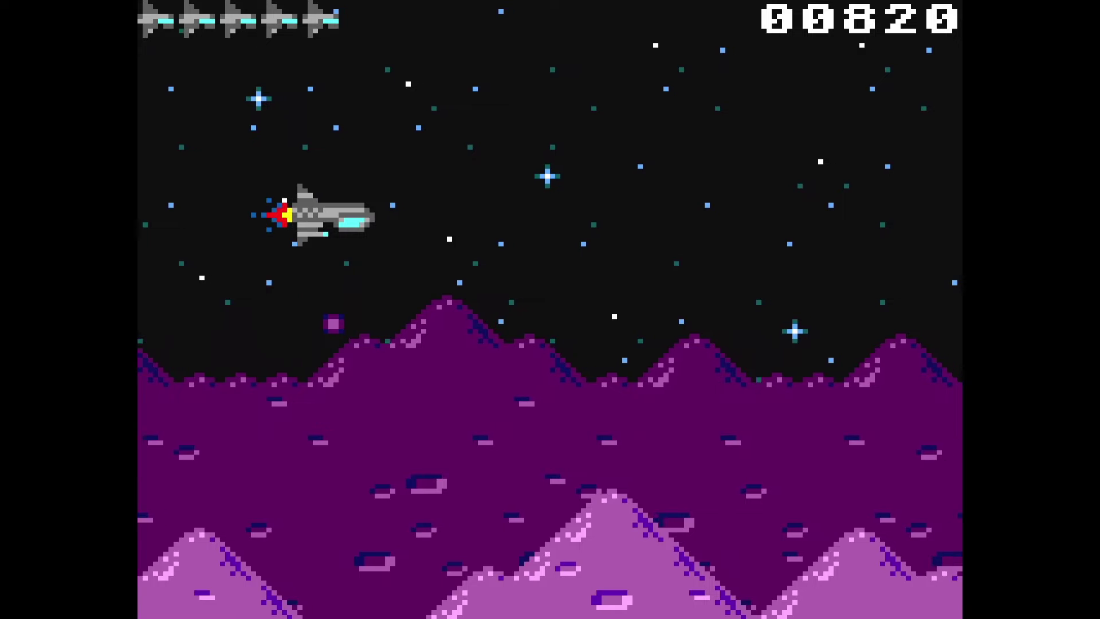
{"action": "key", "text": "z"}
{"action": "key", "text": "Down"}
{"action": "key", "text": "Right"}
{"action": "key", "text": "z"}
{"action": "key", "text": "Up"}
{"action": "key", "text": "Right"}
Play level 2 of LowRes Galaxy 2, steering the ship and shooting at the enemies, and exit to the LowRes NX game list
{"action": "key", "text": "z"}
{"action": "key", "text": "z"}
{"action": "key", "text": "z"}
{"action": "key", "text": "z"}
{"action": "key", "text": "z"}
{"action": "key", "text": "z"}
{"action": "key", "text": "z"}
{"action": "key", "text": "z"}
{"action": "key", "text": "z"}
{"action": "key", "text": "z"}
{"action": "key", "text": "Down"}
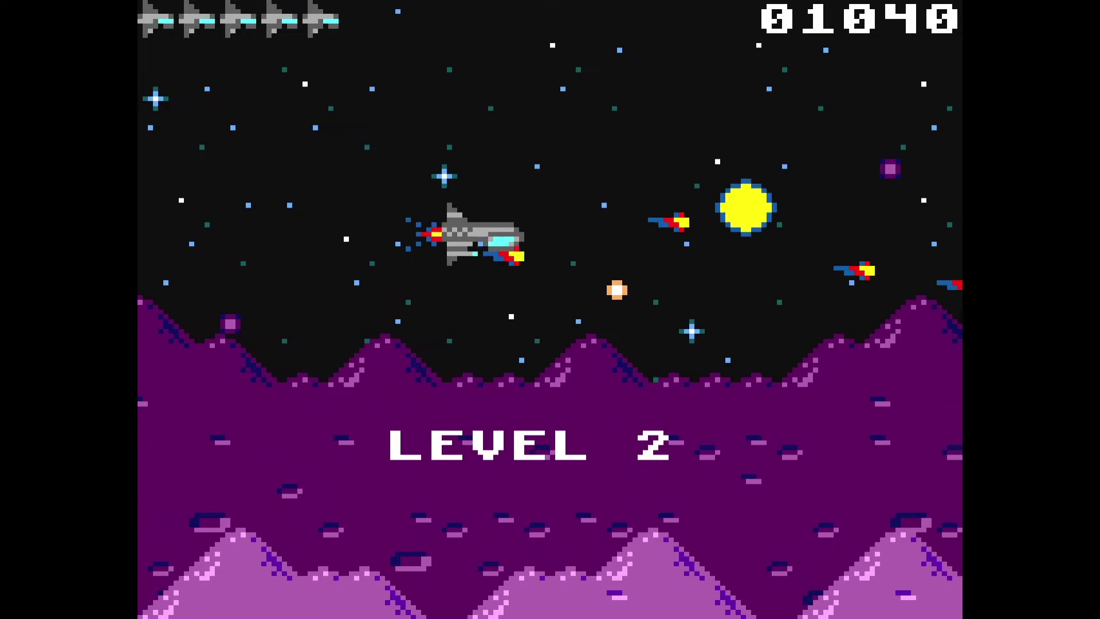
{"action": "key", "text": "Up"}
{"action": "key", "text": "Down"}
{"action": "key", "text": "Up"}
{"action": "key", "text": "Left"}
{"action": "key", "text": "Up"}
{"action": "key", "text": "Right"}
{"action": "key", "text": "z"}
{"action": "key", "text": "z"}
{"action": "key", "text": "z"}
{"action": "key", "text": "z"}
{"action": "key", "text": "z"}
{"action": "key", "text": "z"}
{"action": "key", "text": "z"}
{"action": "key", "text": "z"}
{"action": "key", "text": "z"}
{"action": "key", "text": "z"}
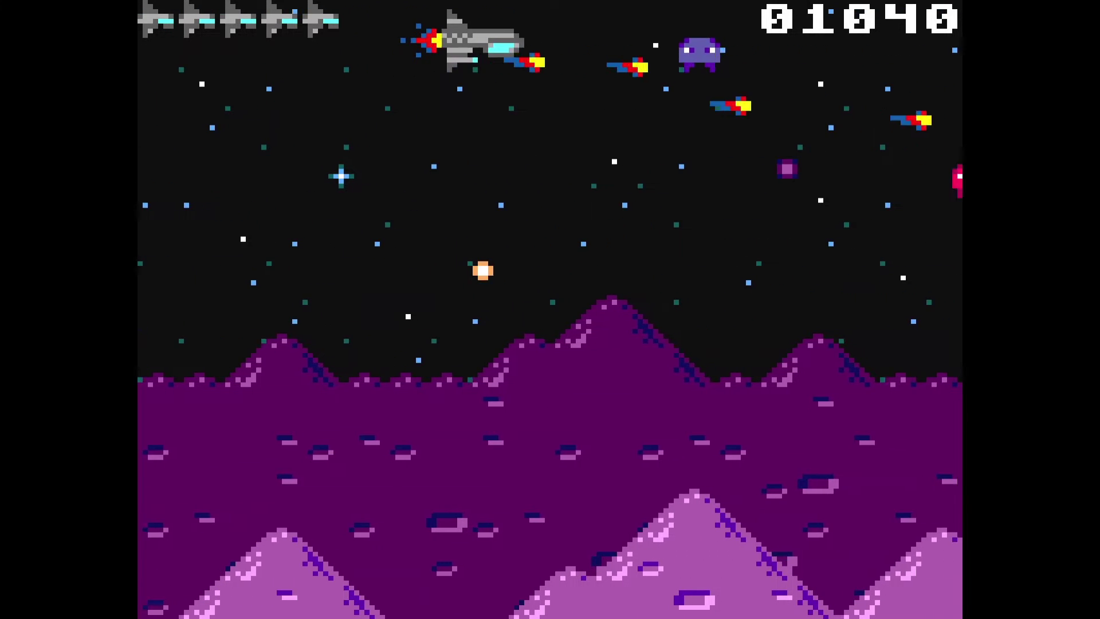
{"action": "key", "text": "Down"}
{"action": "key", "text": "Left"}
{"action": "key", "text": "Up"}
{"action": "key", "text": "z"}
{"action": "key", "text": "z"}
{"action": "key", "text": "z"}
{"action": "key", "text": "z"}
{"action": "key", "text": "z"}
{"action": "key", "text": "z"}
{"action": "key", "text": "z"}
{"action": "key", "text": "z"}
{"action": "key", "text": "z"}
{"action": "key", "text": "z"}
{"action": "key", "text": "z"}
{"action": "key", "text": "Down"}
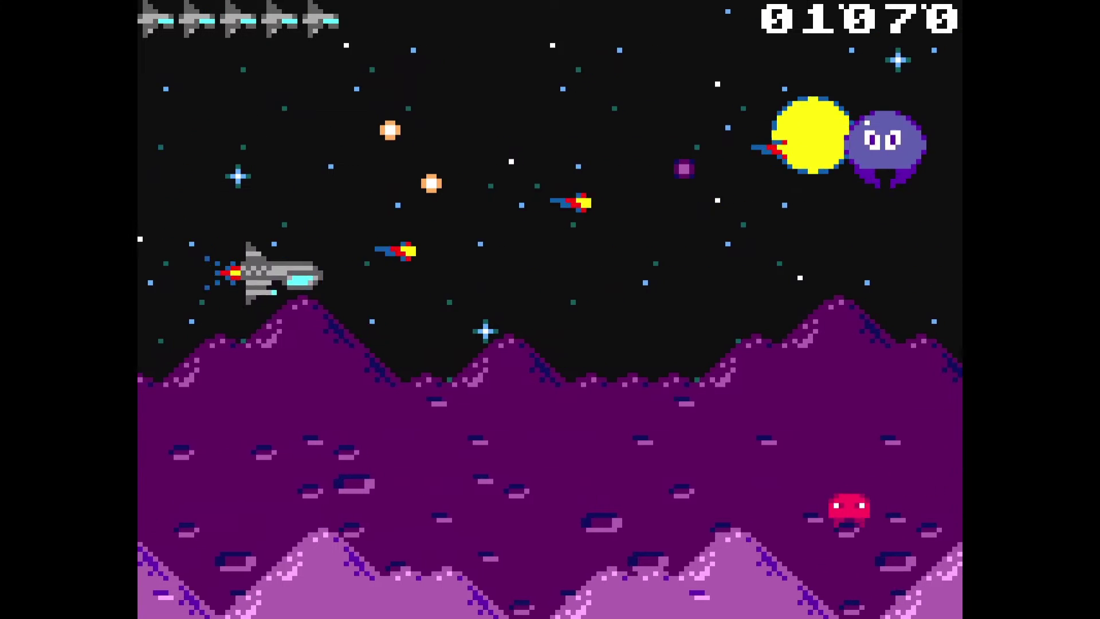
{"action": "key", "text": "Right"}
{"action": "key", "text": "Up"}
{"action": "key", "text": "Down"}
{"action": "key", "text": "Left"}
{"action": "key", "text": "Up"}
{"action": "key", "text": "Right"}
{"action": "key", "text": "Right"}
{"action": "key", "text": "Down"}
{"action": "key", "text": "z"}
{"action": "key", "text": "z"}
{"action": "key", "text": "z"}
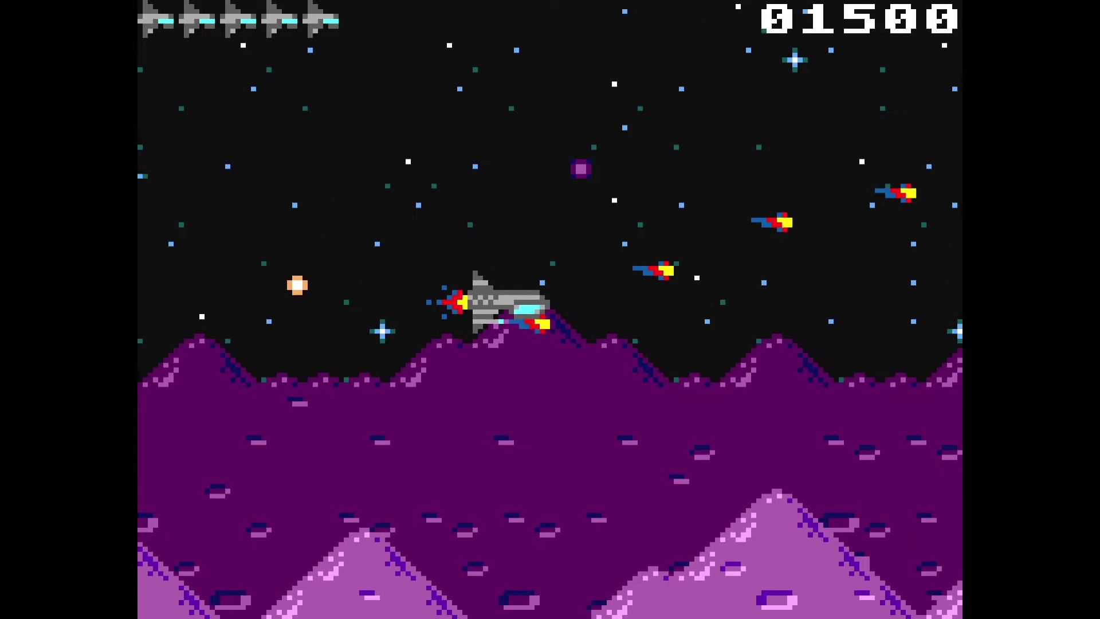
{"action": "key", "text": "Left"}
{"action": "key", "text": "Up"}
{"action": "key", "text": "z"}
{"action": "key", "text": "Up"}
{"action": "key", "text": "z"}
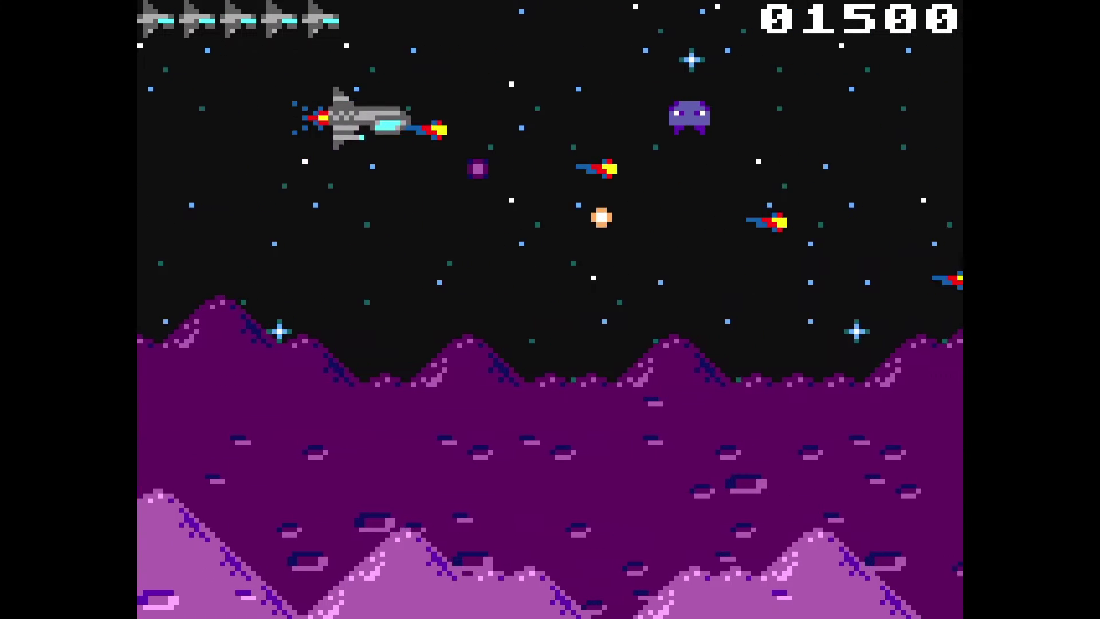
{"action": "key", "text": "Left"}
{"action": "key", "text": "z"}
{"action": "key", "text": "Right"}
{"action": "key", "text": "z"}
{"action": "key", "text": "Down"}
{"action": "key", "text": "z"}
{"action": "key", "text": "Down"}
{"action": "key", "text": "z"}
{"action": "key", "text": "z"}
{"action": "key", "text": "z"}
{"action": "key", "text": "z"}
{"action": "key", "text": "z"}
{"action": "key", "text": "z"}
{"action": "key", "text": "z"}
{"action": "key", "text": "z"}
{"action": "key", "text": "z"}
{"action": "key", "text": "Right"}
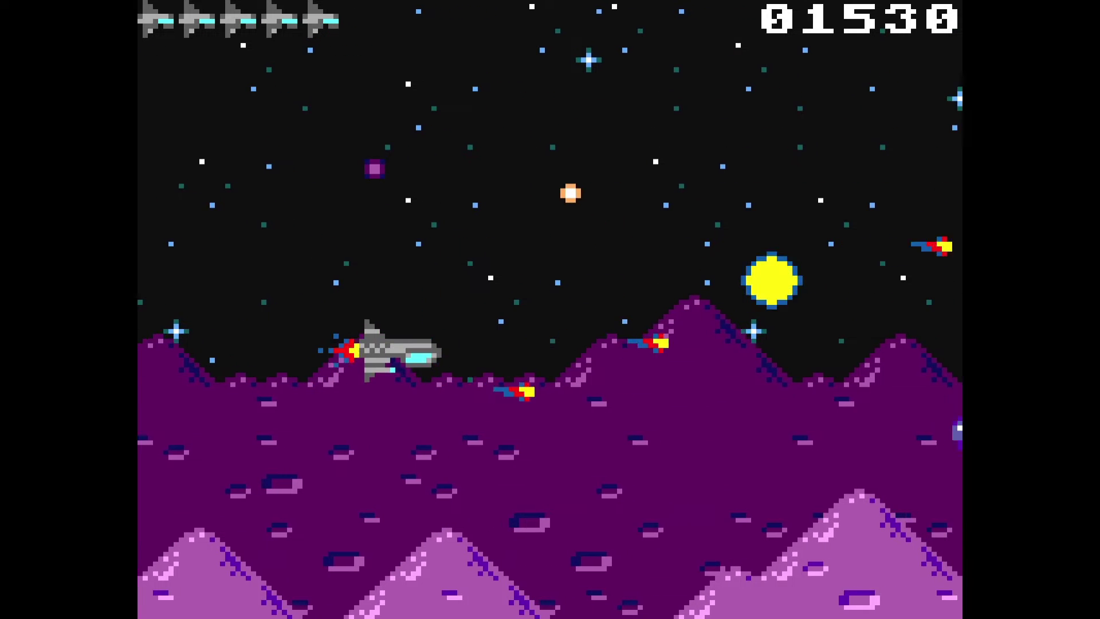
{"action": "key", "text": "Left"}
{"action": "key", "text": "Down"}
{"action": "key", "text": "Up"}
{"action": "key", "text": "Right"}
{"action": "key", "text": "z"}
{"action": "key", "text": "z"}
{"action": "key", "text": "z"}
{"action": "key", "text": "z"}
{"action": "key", "text": "z"}
{"action": "key", "text": "z"}
{"action": "key", "text": "z"}
{"action": "key", "text": "z"}
{"action": "key", "text": "z"}
{"action": "key", "text": "Down"}
{"action": "key", "text": "Up"}
{"action": "key", "text": "Down"}
{"action": "key", "text": "Left"}
{"action": "key", "text": "Right"}
{"action": "key", "text": "Up"}
{"action": "key", "text": "z"}
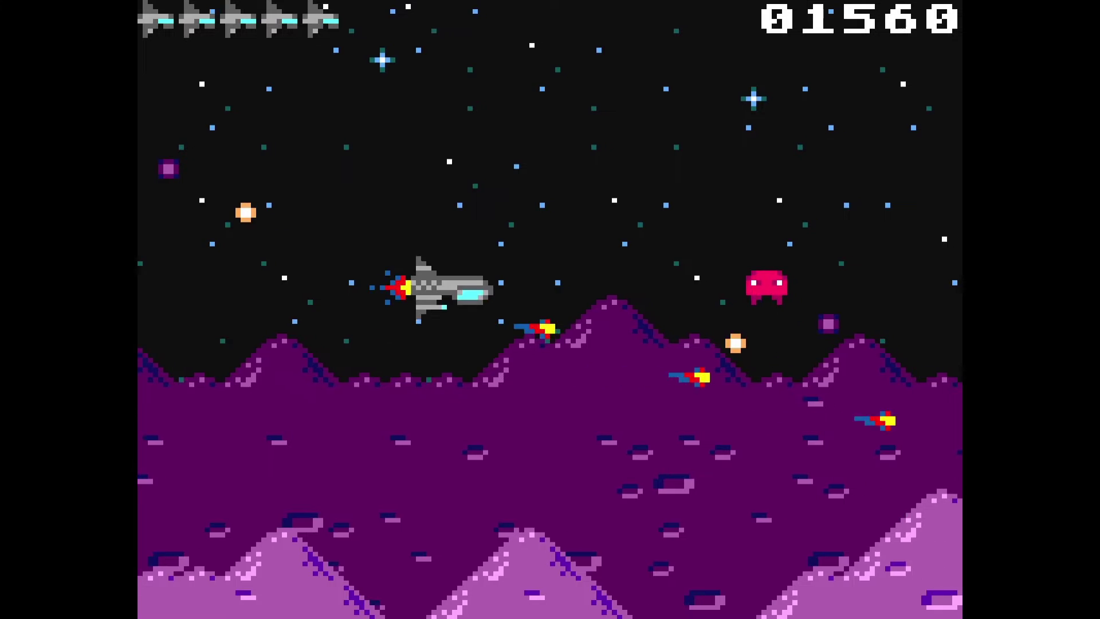
{"action": "key", "text": "Up"}
{"action": "key", "text": "z"}
{"action": "key", "text": "Left"}
{"action": "key", "text": "z"}
{"action": "key", "text": "Down"}
{"action": "key", "text": "Down"}
{"action": "key", "text": "z"}
{"action": "key", "text": "z"}
{"action": "key", "text": "z"}
{"action": "key", "text": "z"}
{"action": "key", "text": "z"}
{"action": "key", "text": "z"}
{"action": "key", "text": "z"}
{"action": "key", "text": "z"}
{"action": "key", "text": "z"}
{"action": "key", "text": "z"}
{"action": "key", "text": "Left"}
{"action": "key", "text": "Up"}
{"action": "key", "text": "Down"}
{"action": "key", "text": "Right"}
{"action": "key", "text": "Down"}
{"action": "key", "text": "Right"}
{"action": "key", "text": "z"}
{"action": "key", "text": "z"}
{"action": "key", "text": "z"}
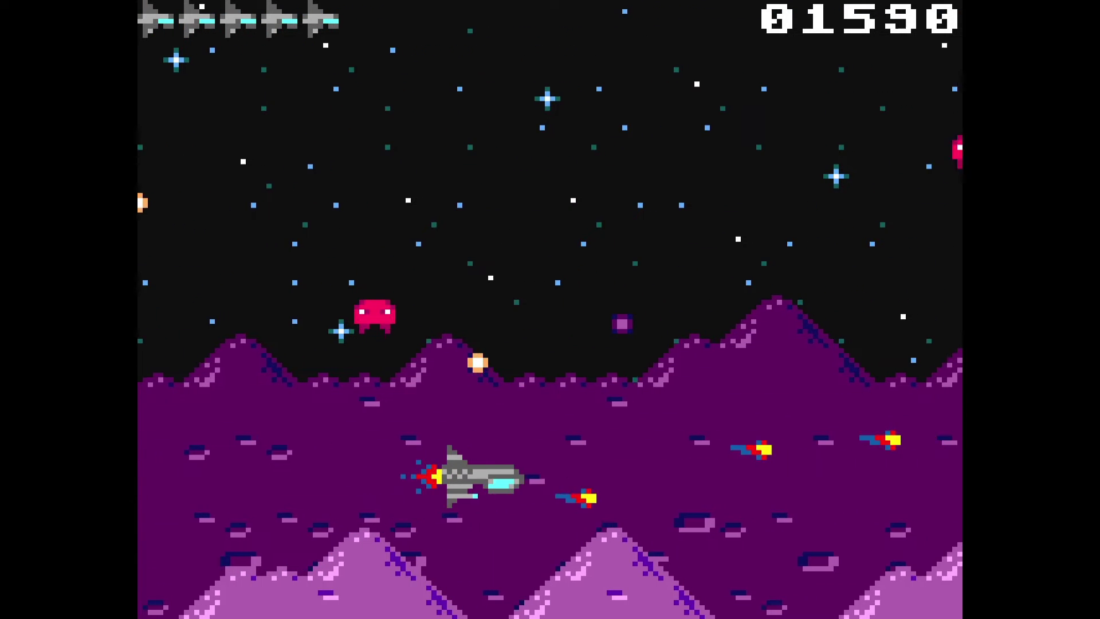
{"action": "key", "text": "Escape"}
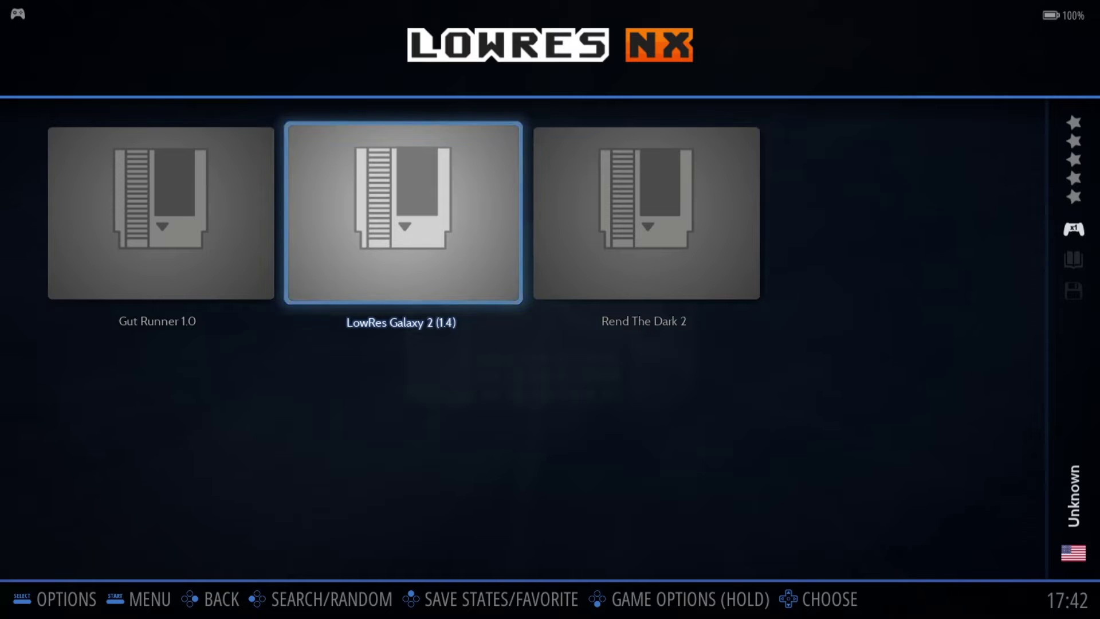
Highlight Gut Runner 1.0 and set the shader set to CURVATURE in the LowRes NX system's advanced options
{"action": "key", "text": "Left"}
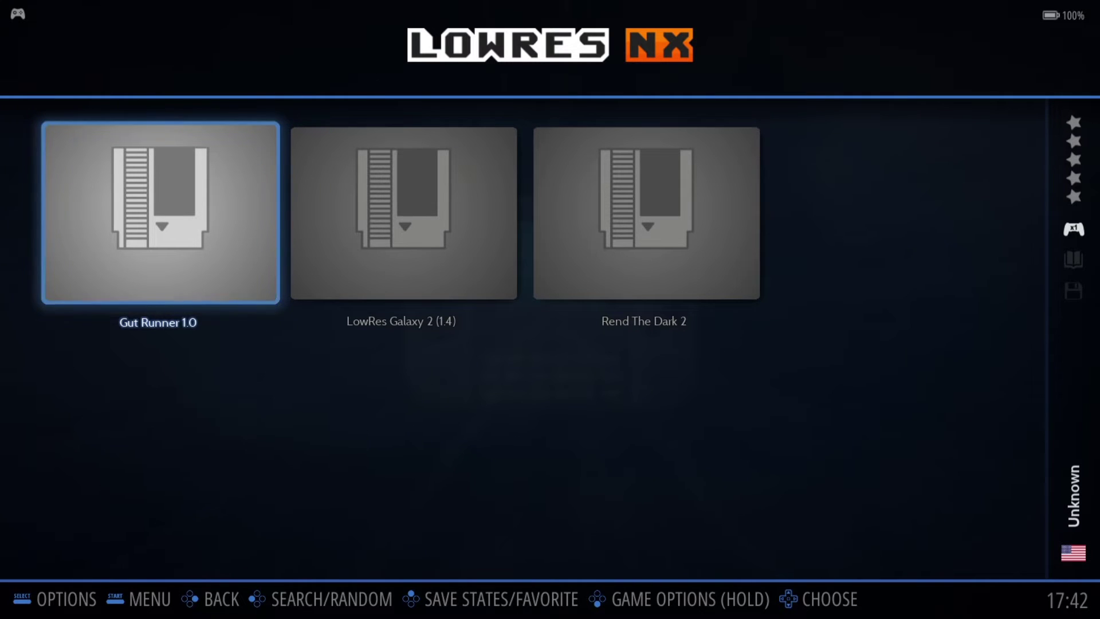
{"action": "key", "text": "F2"}
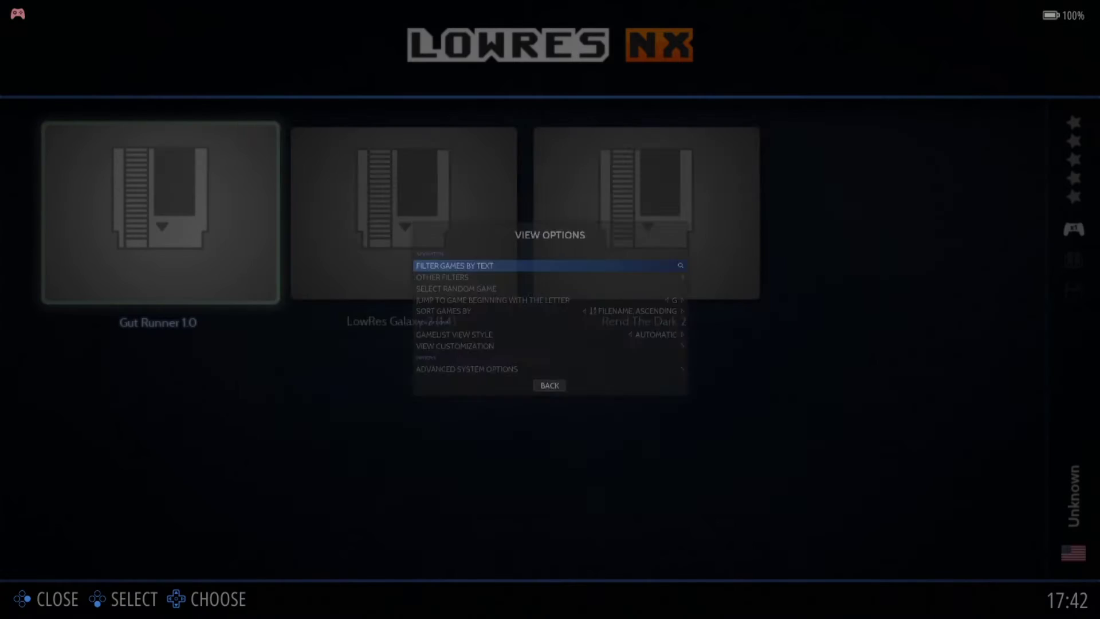
{"action": "key", "text": "Up"}
{"action": "key", "text": "Up"}
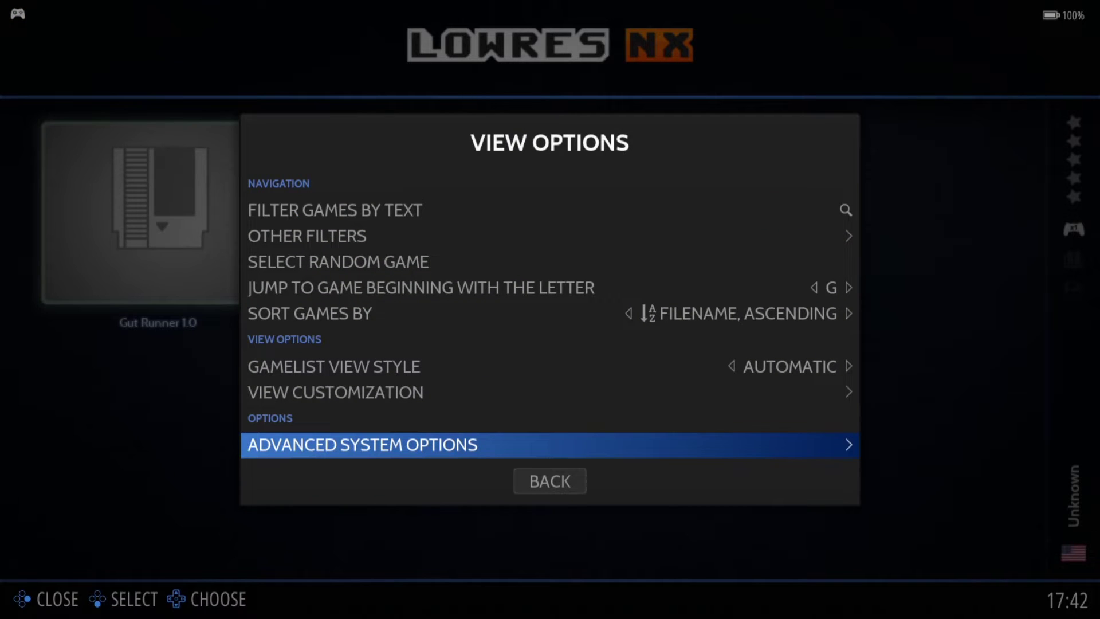
{"action": "key", "text": "Return"}
{"action": "key", "text": "Return"}
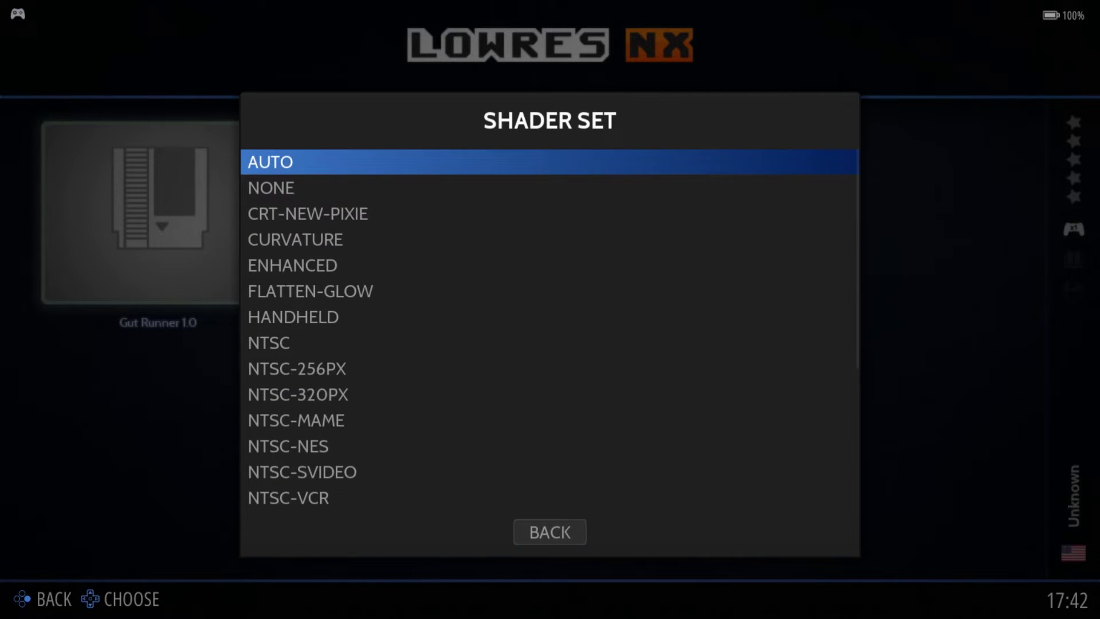
{"action": "key", "text": "Down"}
{"action": "key", "text": "Down"}
{"action": "key", "text": "Down"}
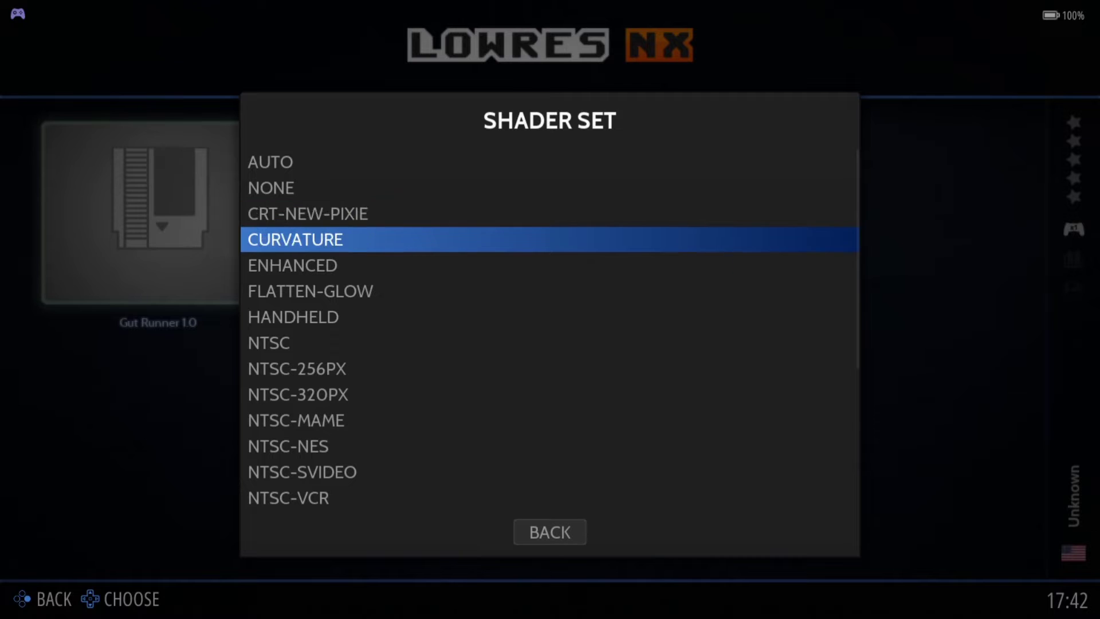
{"action": "key", "text": "Return"}
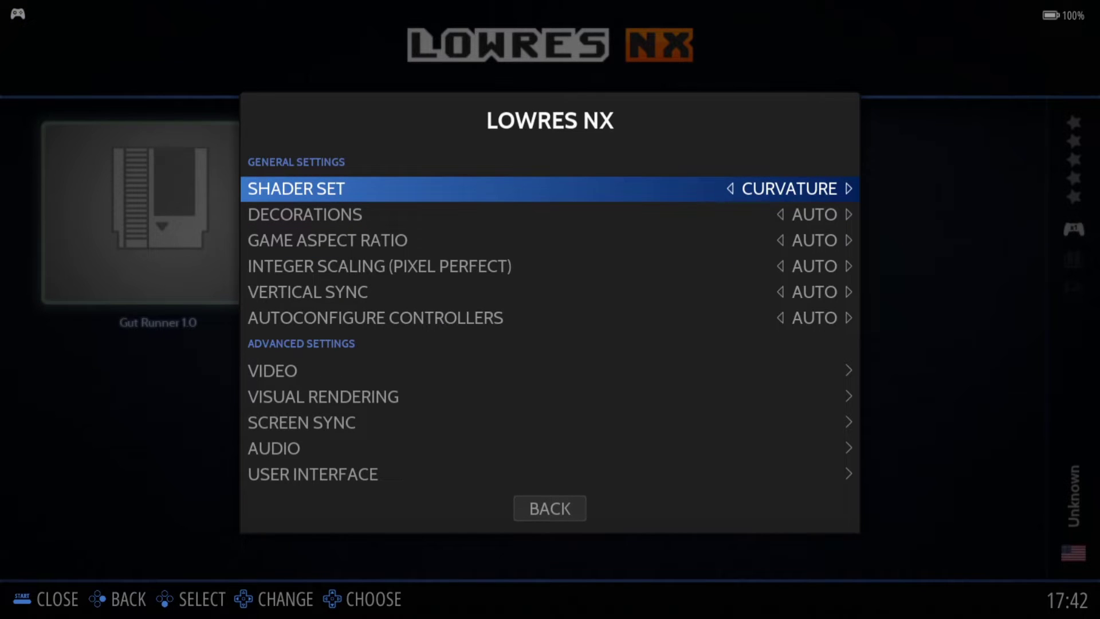
Set the LowRes NX system's decorations to ARCADE 1980S
{"action": "key", "text": "Down"}
{"action": "key", "text": "Return"}
{"action": "key", "text": "Up"}
{"action": "key", "text": "Down"}
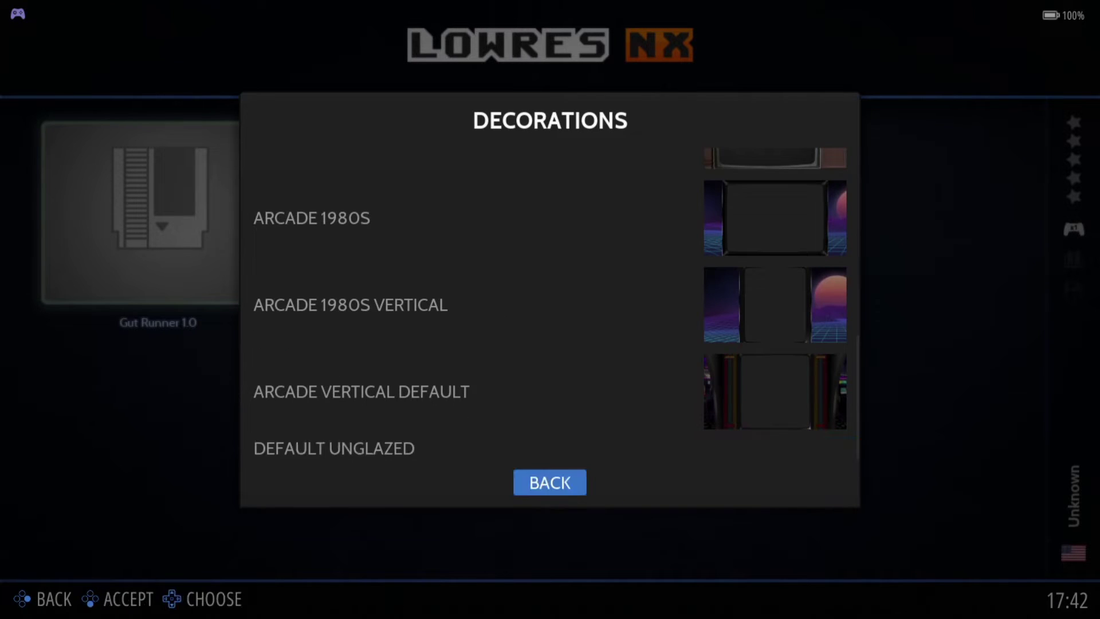
{"action": "key", "text": "Up"}
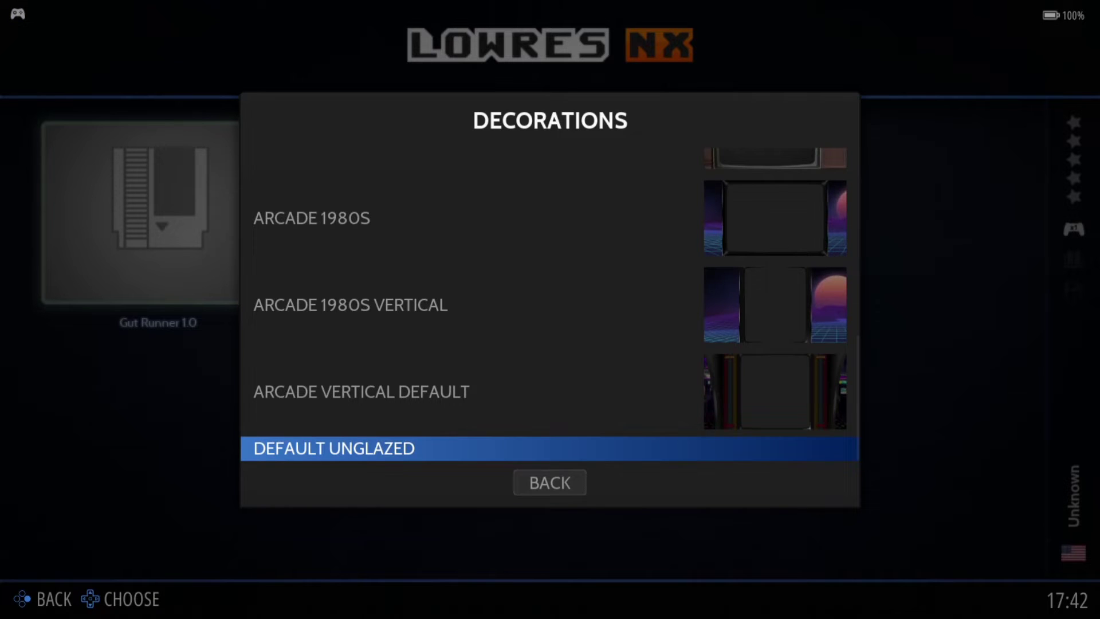
{"action": "key", "text": "Down"}
{"action": "key", "text": "Down"}
{"action": "key", "text": "Up"}
{"action": "key", "text": "Up"}
{"action": "key", "text": "Up"}
{"action": "key", "text": "Up"}
{"action": "key", "text": "Up"}
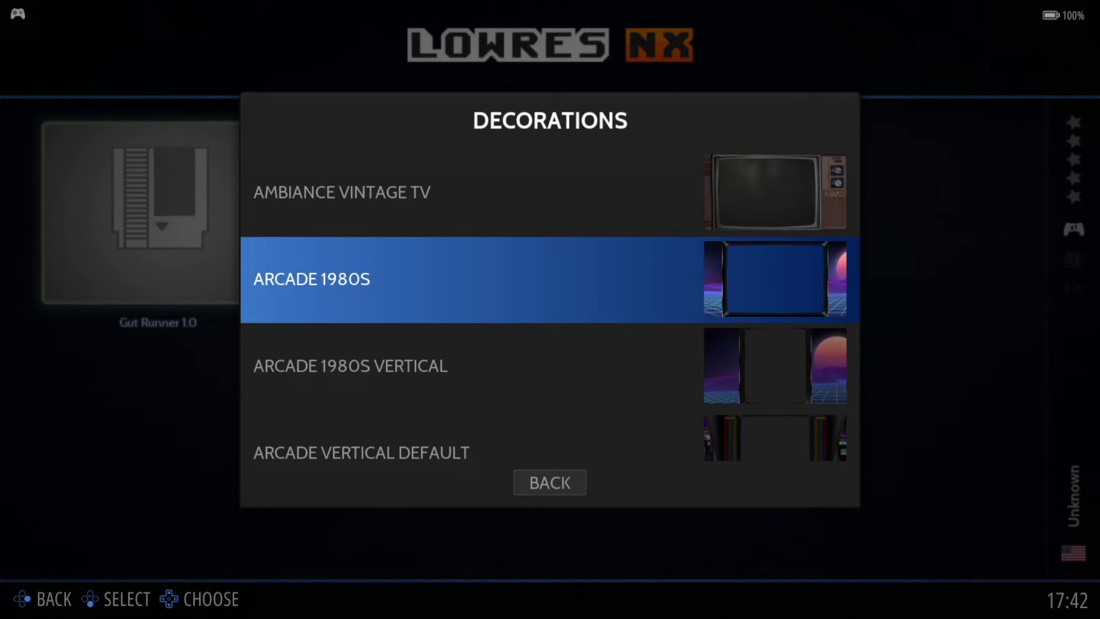
{"action": "key", "text": "Return"}
Keep the game aspect ratio on AUTO and set integer scaling (pixel perfect) to ON
{"action": "key", "text": "Down"}
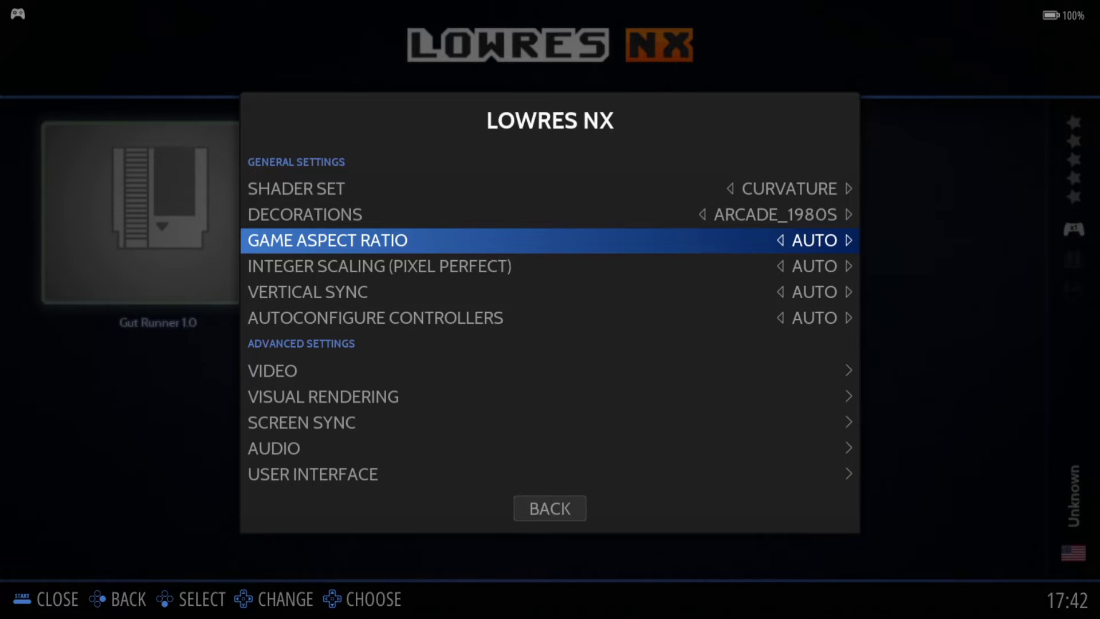
{"action": "key", "text": "Return"}
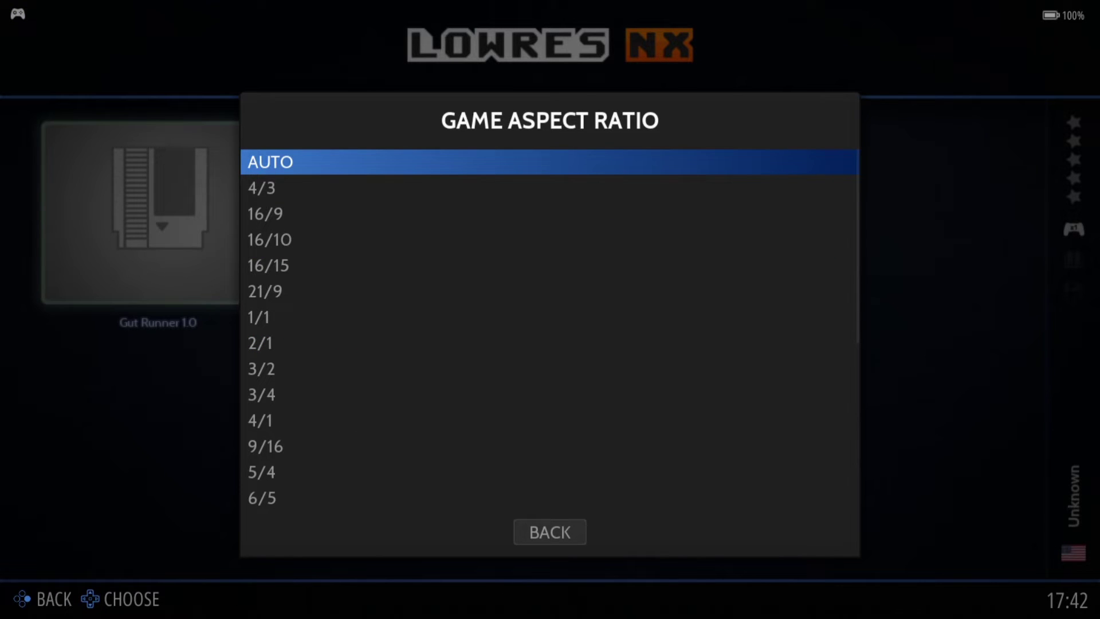
{"action": "key", "text": "Down"}
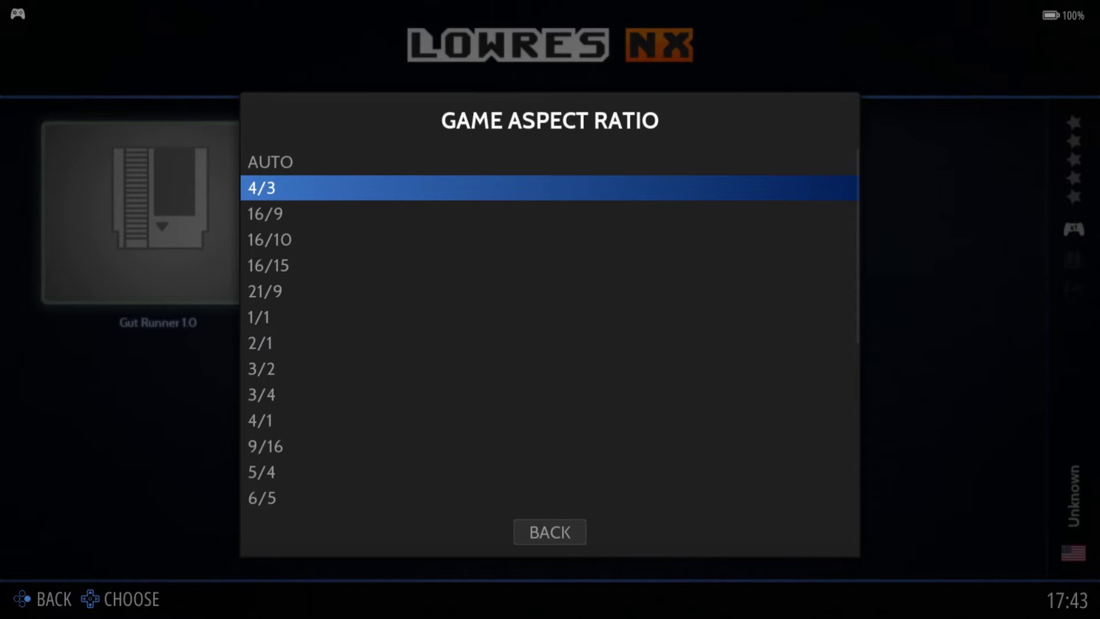
{"action": "key", "text": "Up"}
{"action": "key", "text": "Return"}
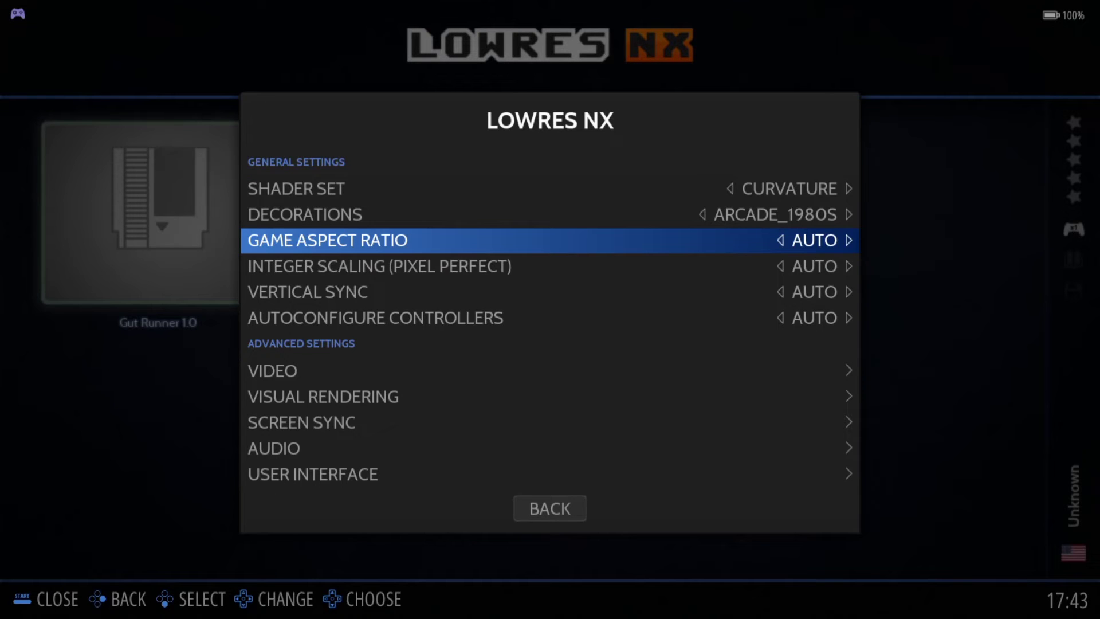
{"action": "key", "text": "Down"}
{"action": "key", "text": "Return"}
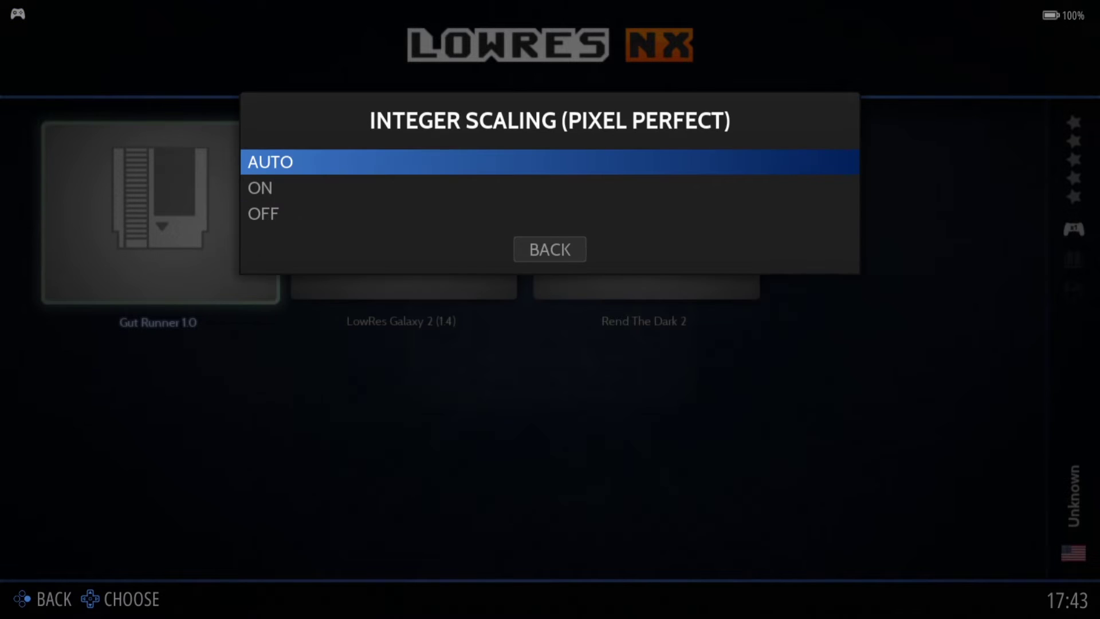
{"action": "key", "text": "Down"}
{"action": "key", "text": "Return"}
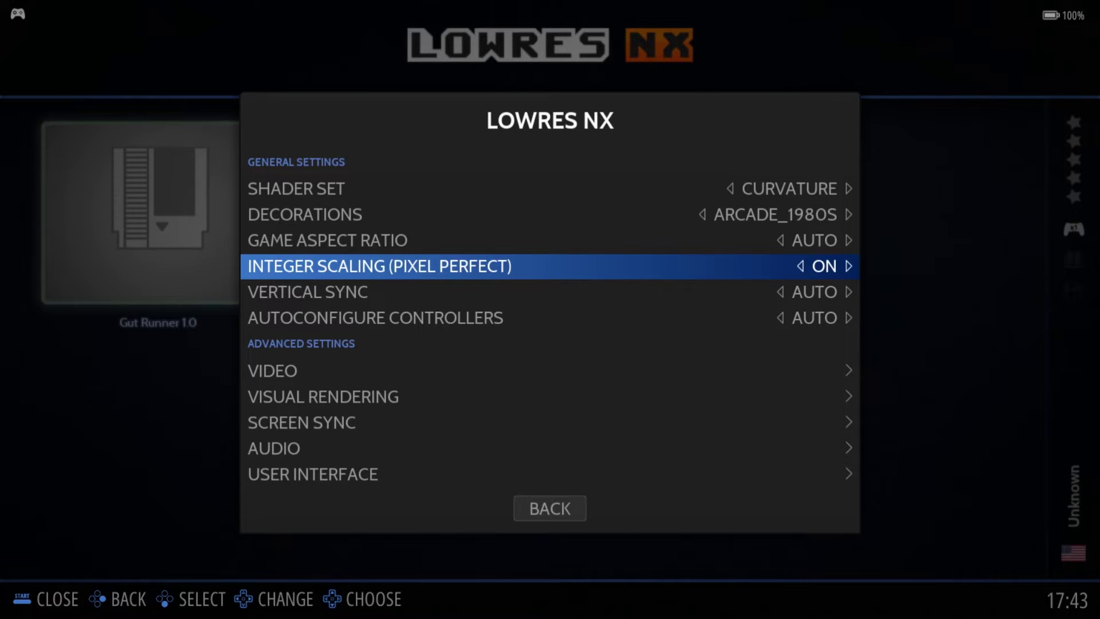
Set vertical sync to YES for the LowRes NX system
{"action": "key", "text": "Down"}
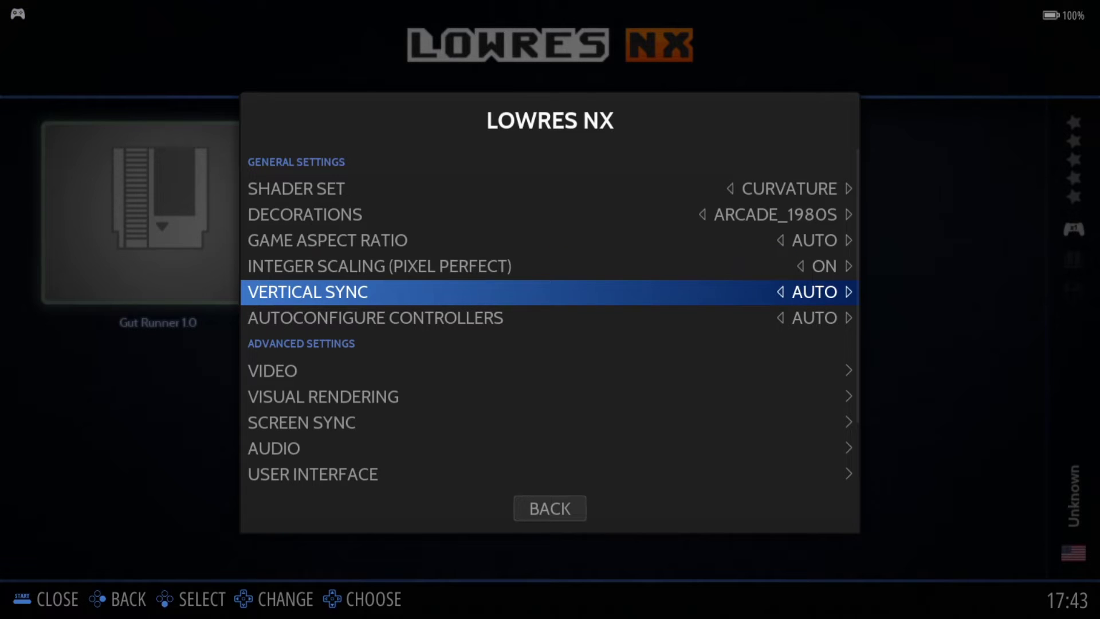
{"action": "key", "text": "Return"}
{"action": "key", "text": "Down"}
{"action": "key", "text": "Down"}
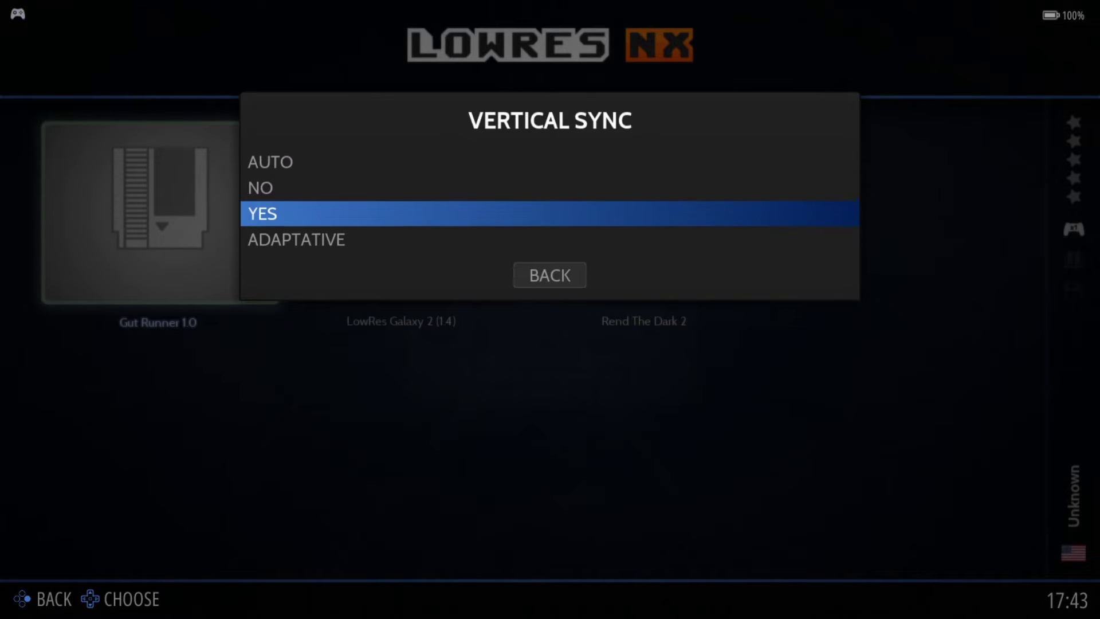
{"action": "key", "text": "Return"}
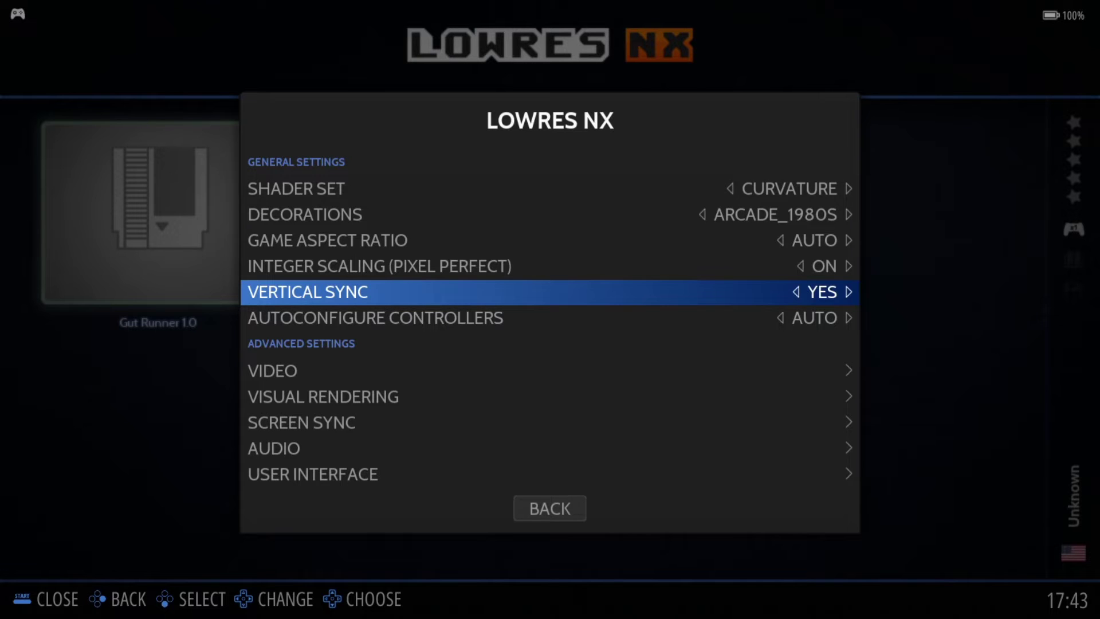
Set the video filter to UPSCALE1.5X in the visual rendering settings and return to the game list
{"action": "key", "text": "Down"}
{"action": "key", "text": "Down"}
{"action": "key", "text": "Down"}
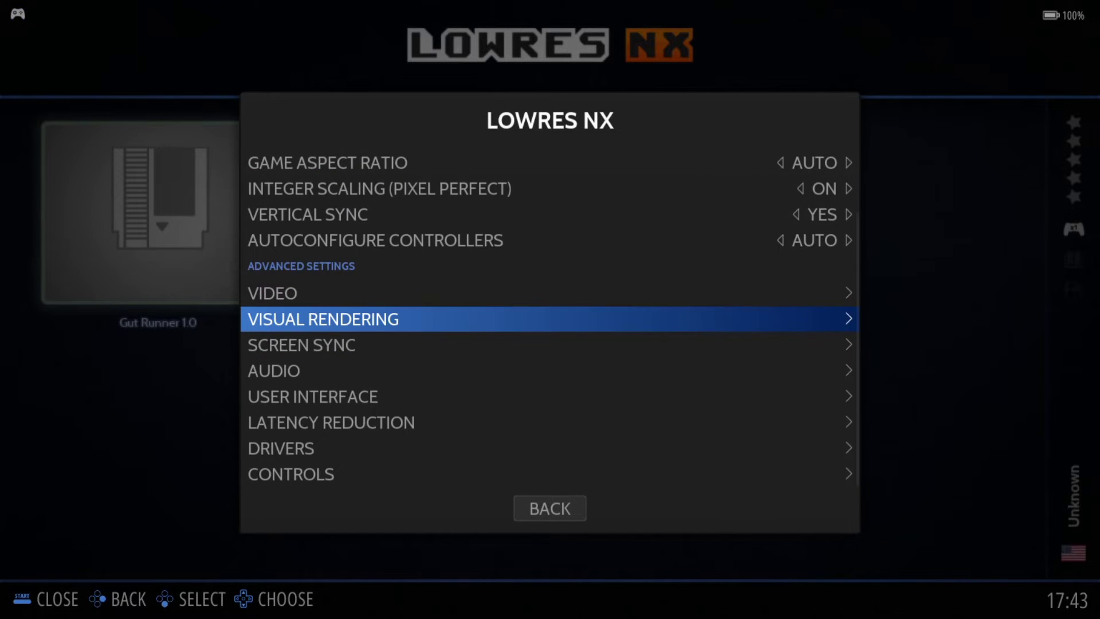
{"action": "key", "text": "Return"}
{"action": "key", "text": "Down"}
{"action": "key", "text": "Up"}
{"action": "key", "text": "Return"}
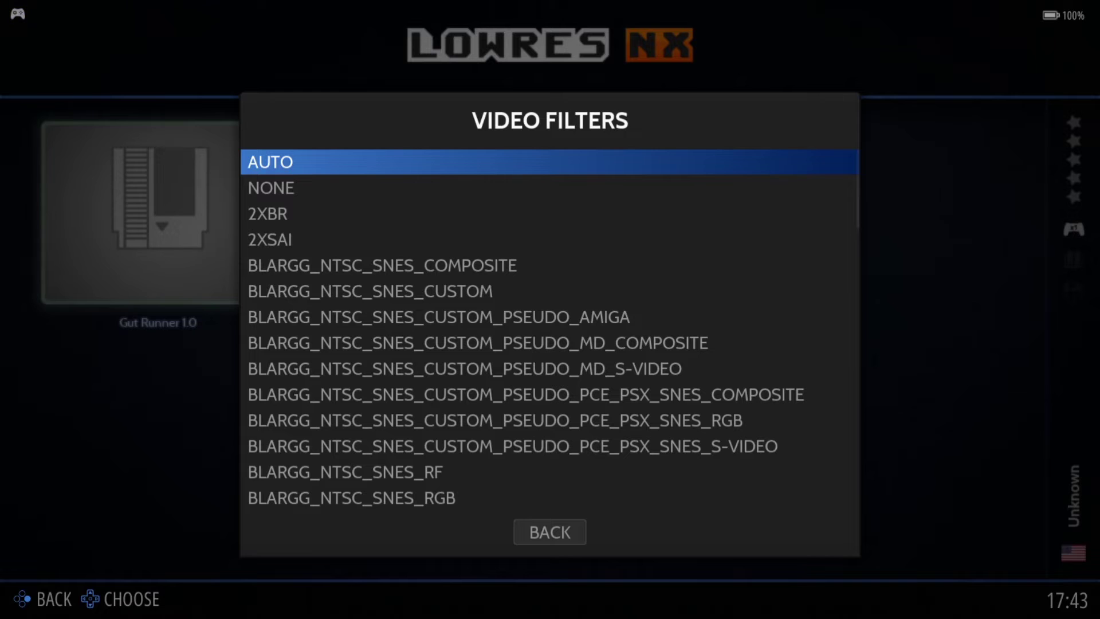
{"action": "key", "text": "Up"}
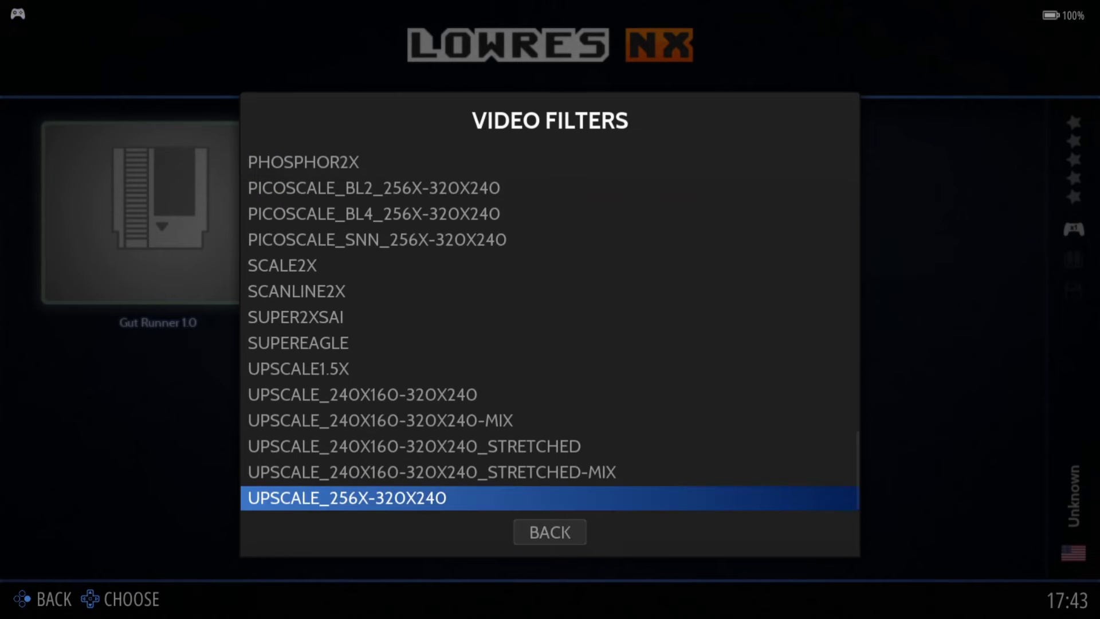
{"action": "key", "text": "Up"}
{"action": "key", "text": "Up"}
{"action": "key", "text": "Up"}
{"action": "key", "text": "Up"}
{"action": "key", "text": "Up"}
{"action": "key", "text": "Return"}
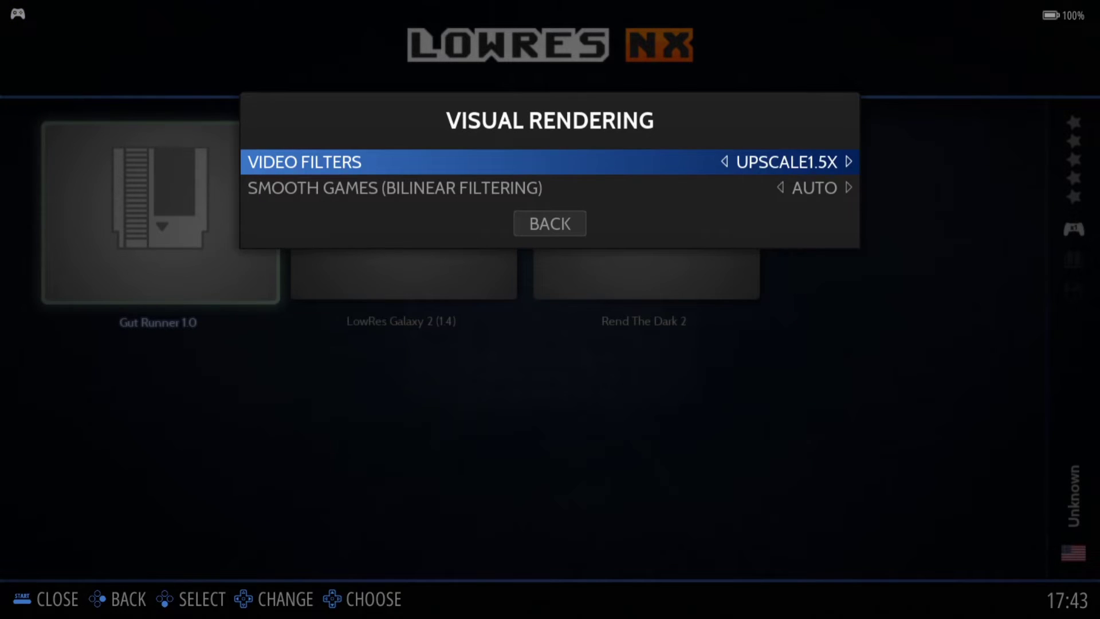
{"action": "key", "text": "Escape"}
{"action": "key", "text": "Escape"}
{"action": "key", "text": "Escape"}
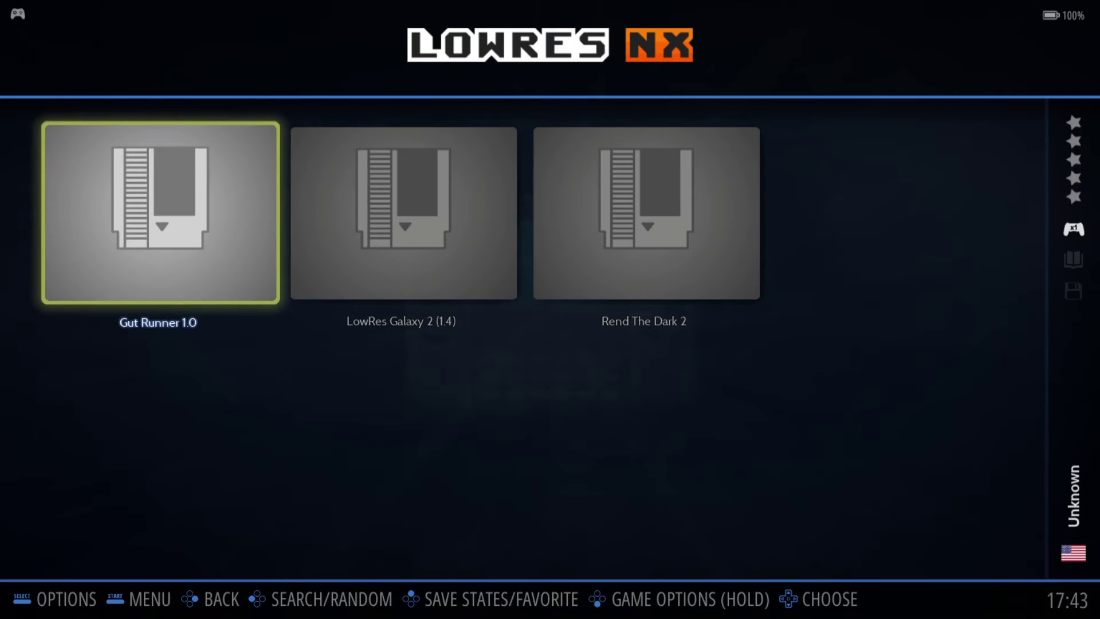
{"action": "key", "text": "Right"}
{"action": "key", "text": "Left"}
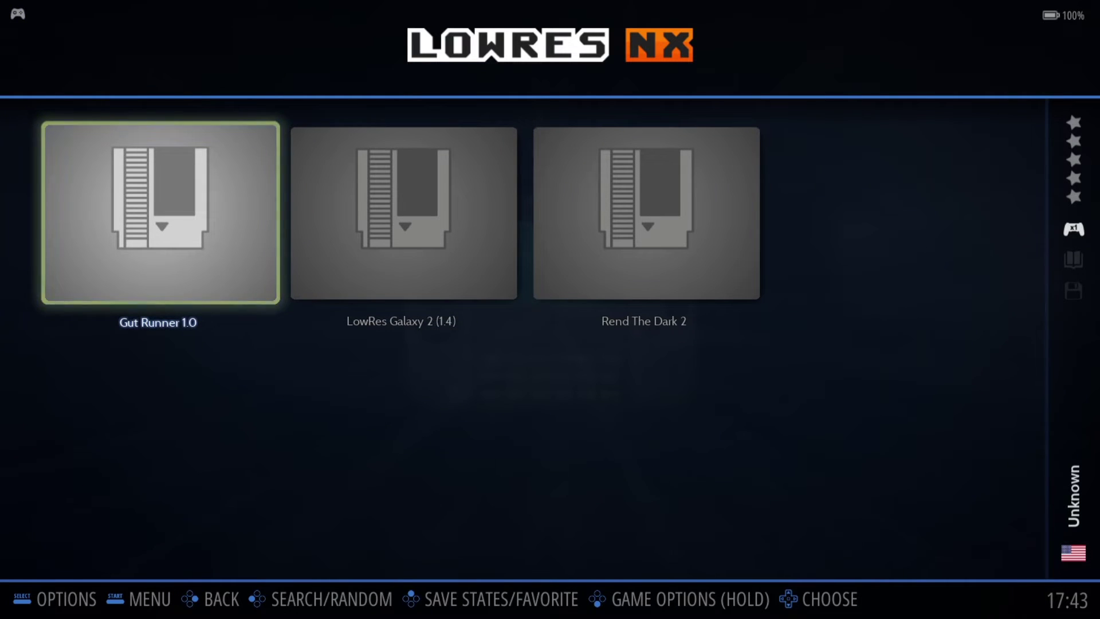